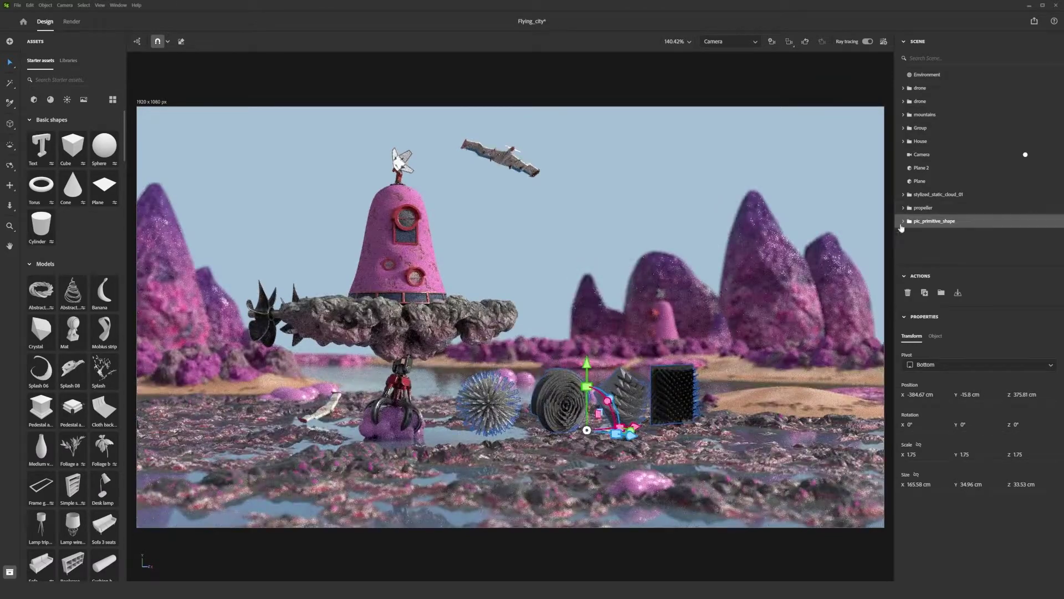
# Isolate the spiky ball from the imported primitive shapes and set its base color to light blue 6BAAD6.
pyautogui.click(903, 221)
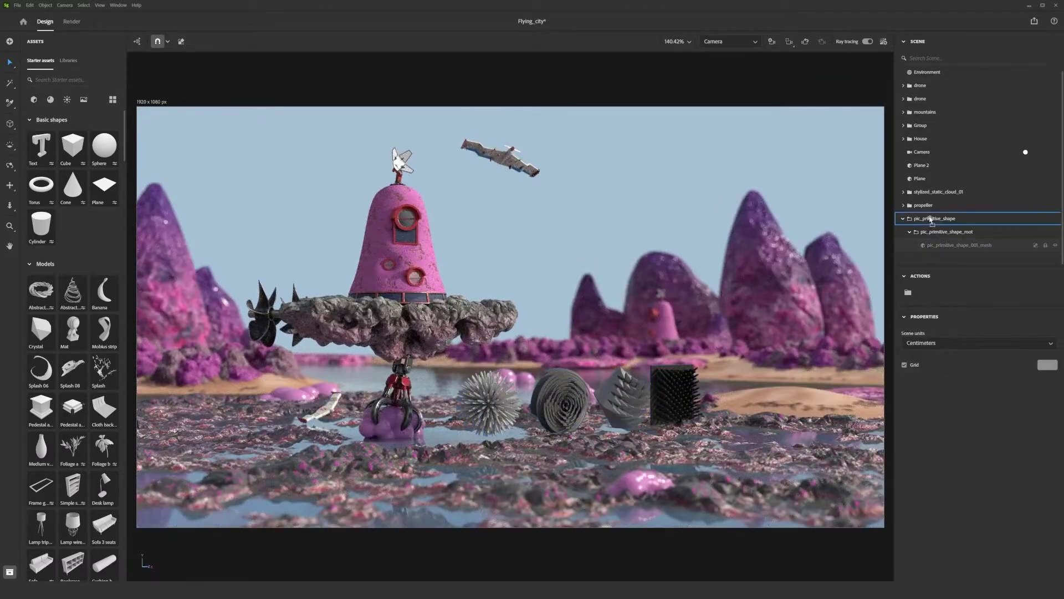
pyautogui.click(926, 217)
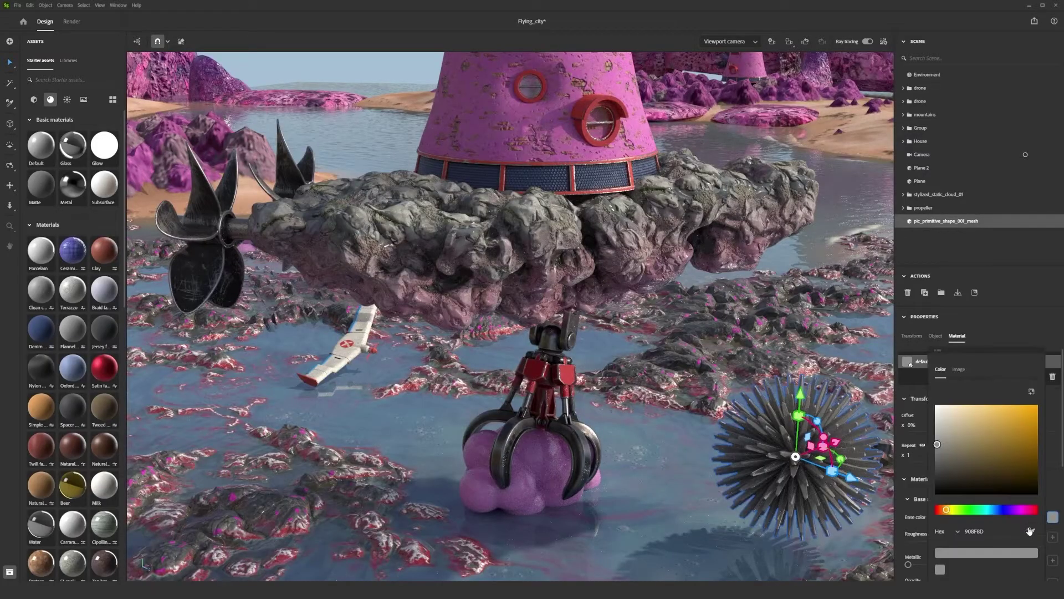
pyautogui.click(326, 361)
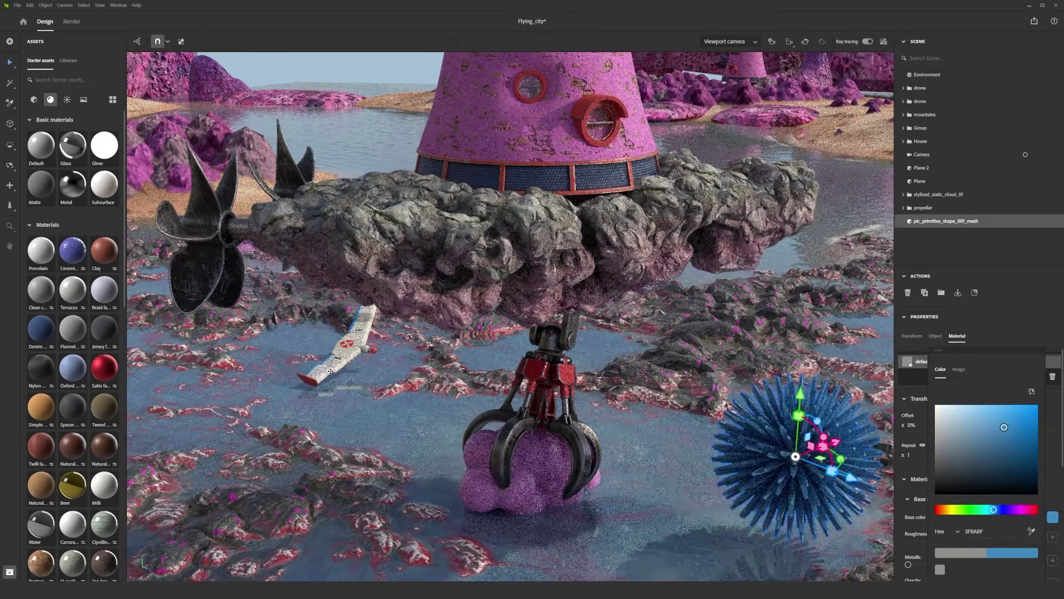
pyautogui.click(986, 419)
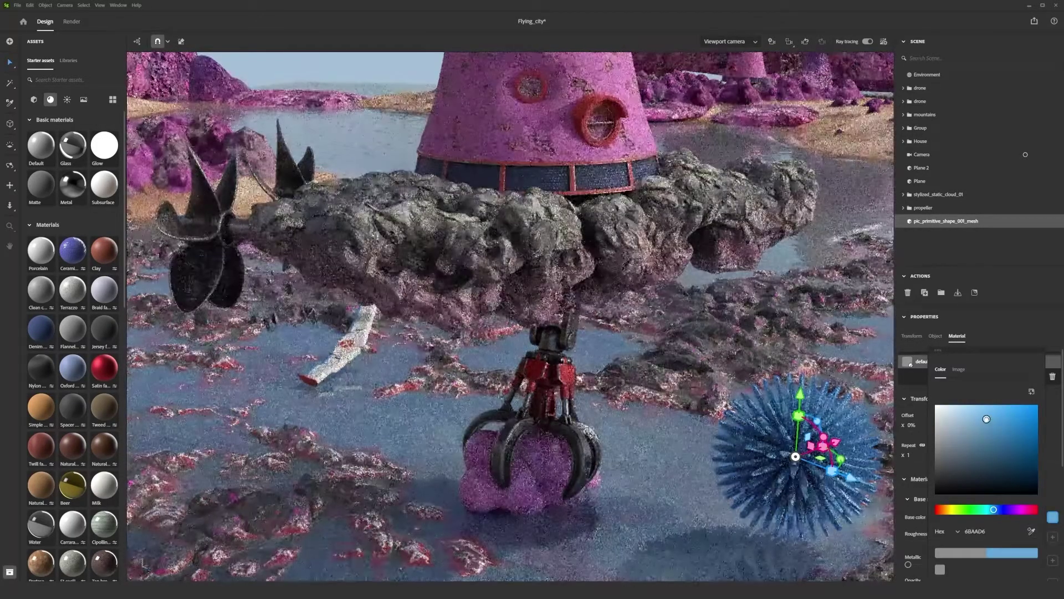
pyautogui.click(729, 41)
pyautogui.click(725, 73)
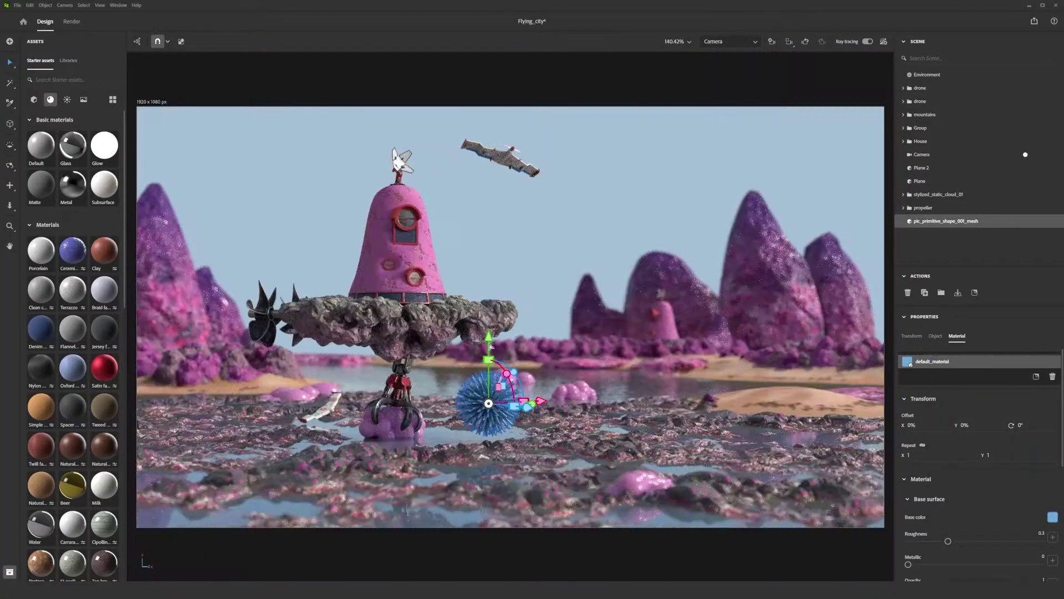
# Shrink the blue spiky ball onto the wet ground and place a duplicate near the far shore beside the pink blobs.
pyautogui.moveTo(490, 346); pyautogui.dragTo(615, 376)
pyautogui.press('Escape')
pyautogui.click(513, 423)
pyautogui.moveTo(616, 315); pyautogui.dragTo(615, 333)
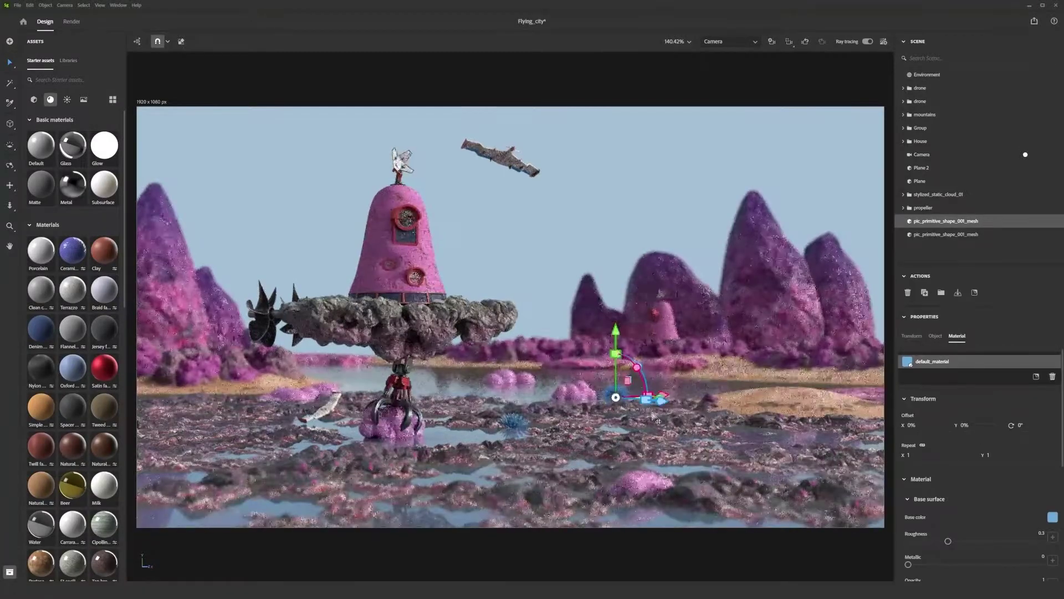
# Place another copy of the blue spiky ball in the distant water behind the fallen white wing.
pyautogui.moveTo(660, 401); pyautogui.dragTo(363, 379)
pyautogui.press('Escape')
pyautogui.click(611, 394)
pyautogui.press('Escape')
pyautogui.click(447, 384)
pyautogui.click(513, 284)
# Duplicate the foreground blue spiky ball and move the copy onto the ground in front of the fallen white wing.
pyautogui.click(943, 248)
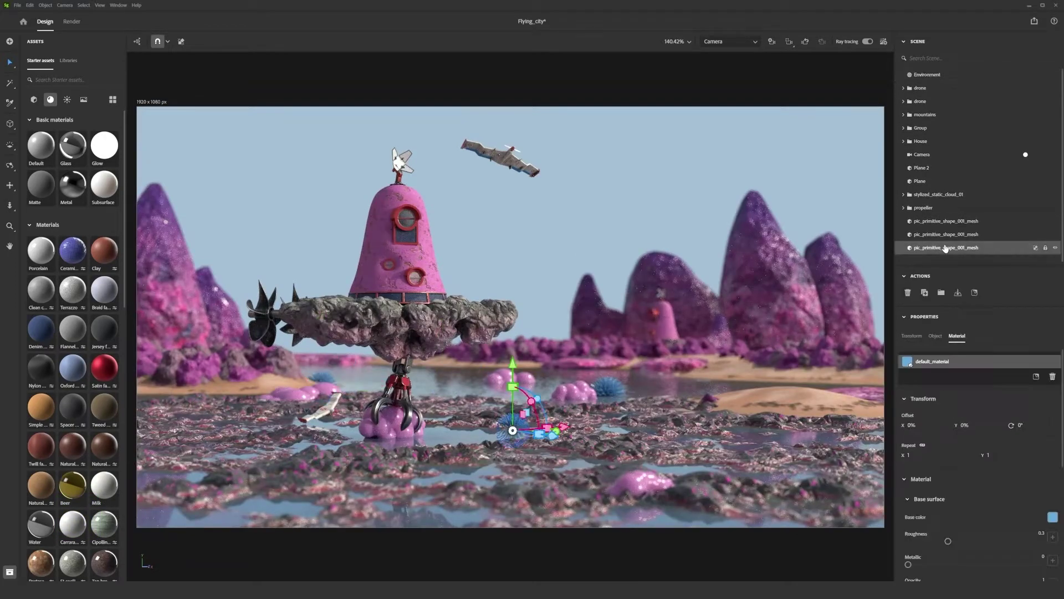
pyautogui.click(925, 292)
pyautogui.moveTo(537, 433); pyautogui.dragTo(273, 464)
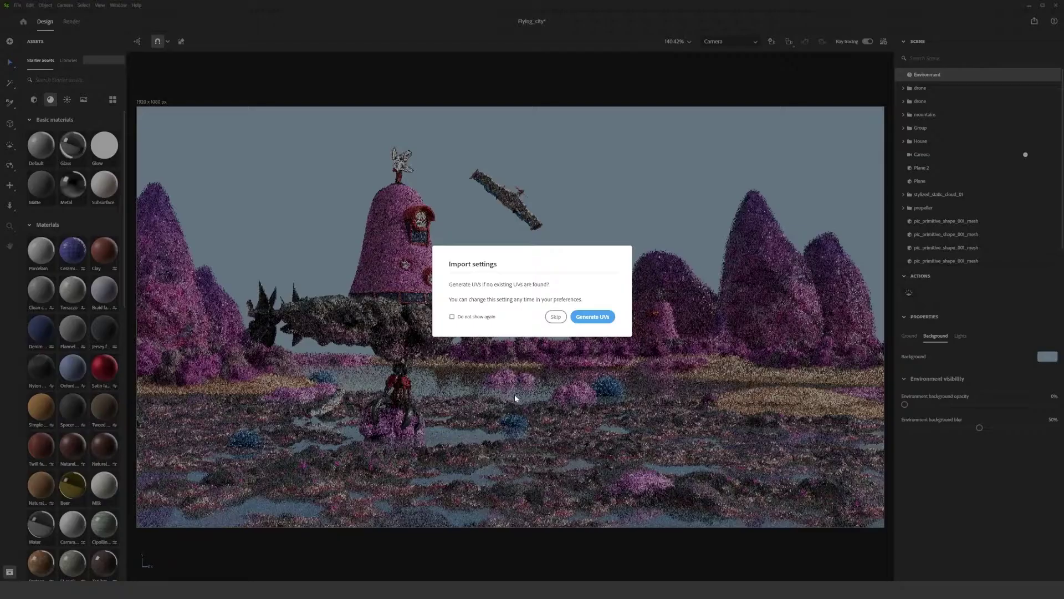
# Import the liquid splash model without generating UVs and place it, scaled down, around the pink blob held by the claw.
pyautogui.click(556, 317)
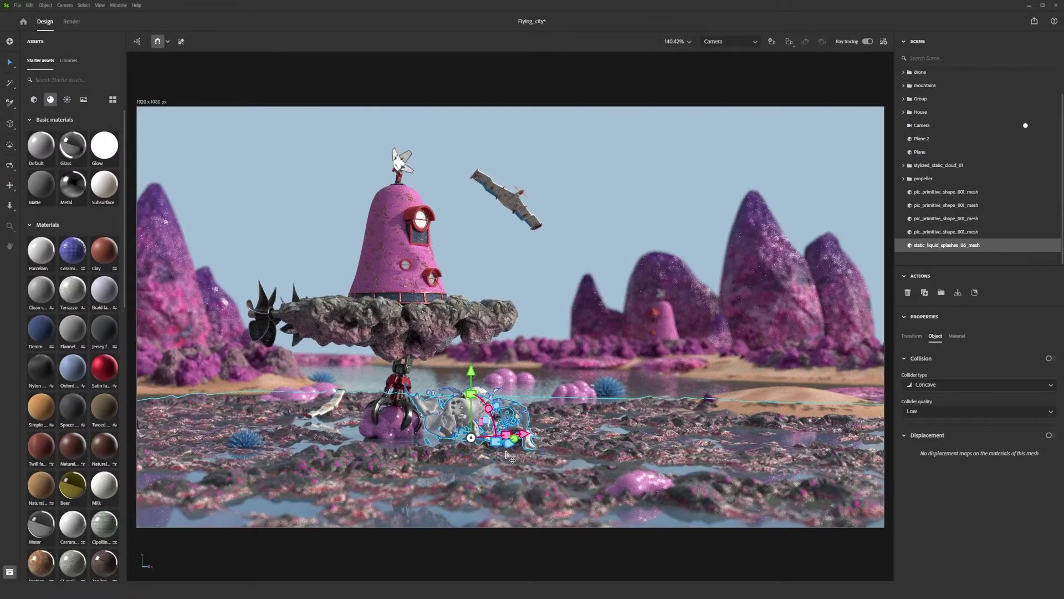
pyautogui.moveTo(463, 441); pyautogui.dragTo(438, 428)
pyautogui.moveTo(381, 362)
pyautogui.mouseDown()
pyautogui.moveTo(381, 388)
pyautogui.moveTo(382, 374)
pyautogui.mouseUp()
pyautogui.moveTo(415, 451); pyautogui.dragTo(422, 453)
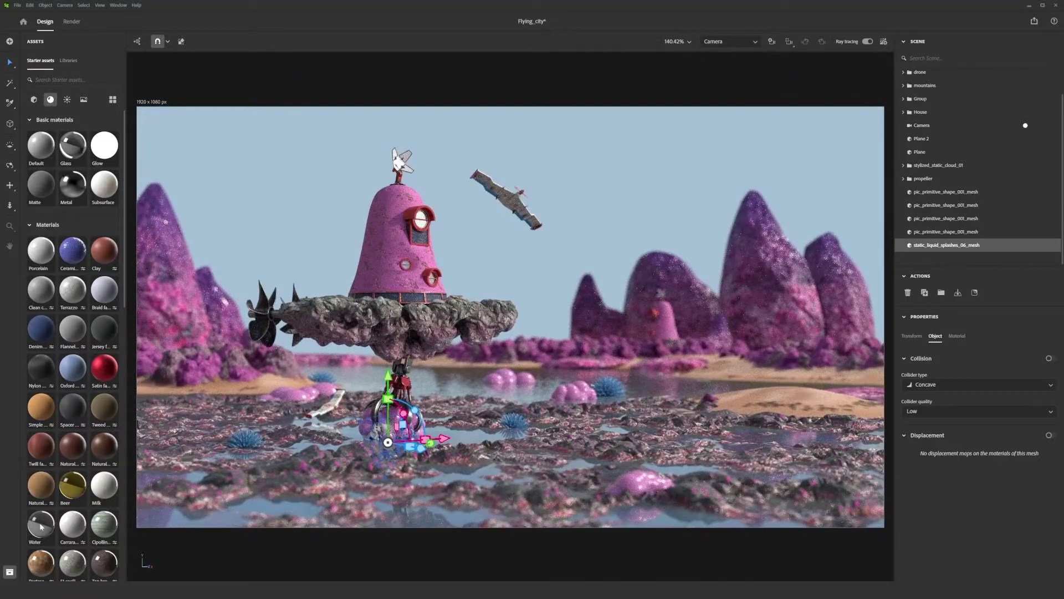
# Give the liquid splash the Water material, then rotate and shift it around the pink blob.
pyautogui.click(618, 90)
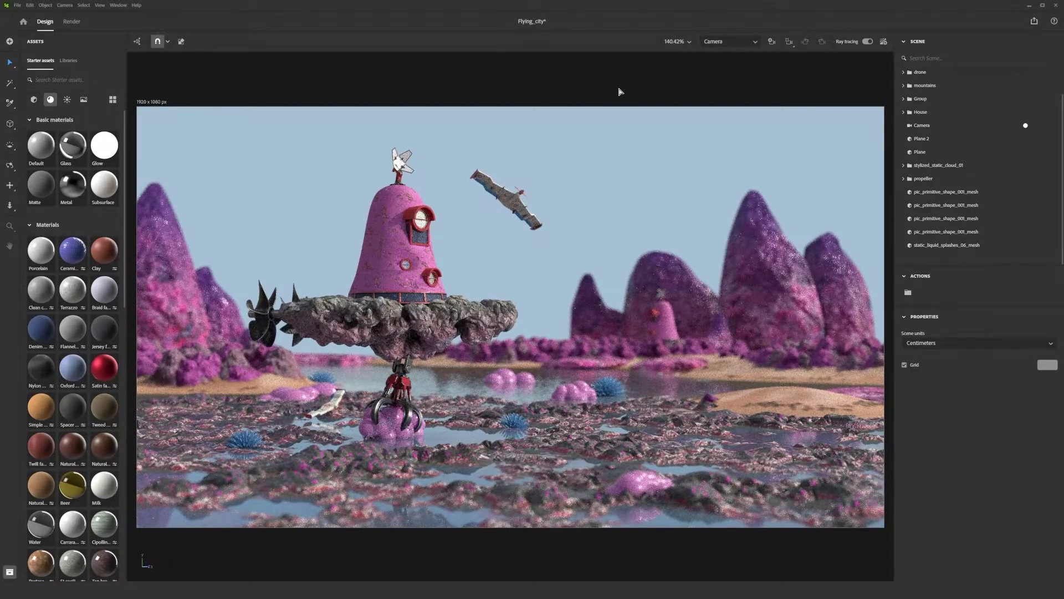
pyautogui.click(392, 427)
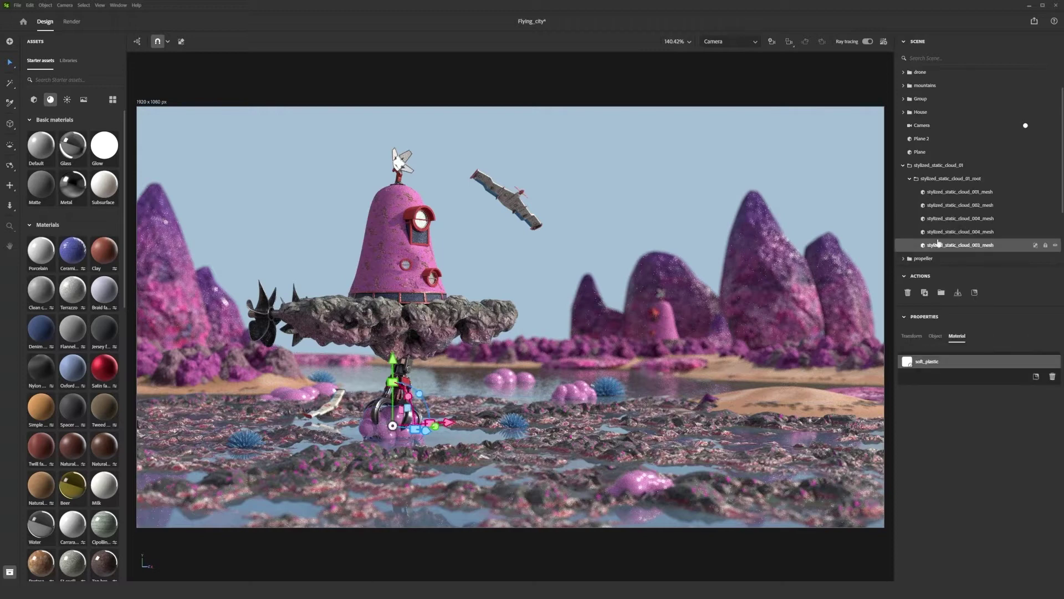
pyautogui.click(946, 246)
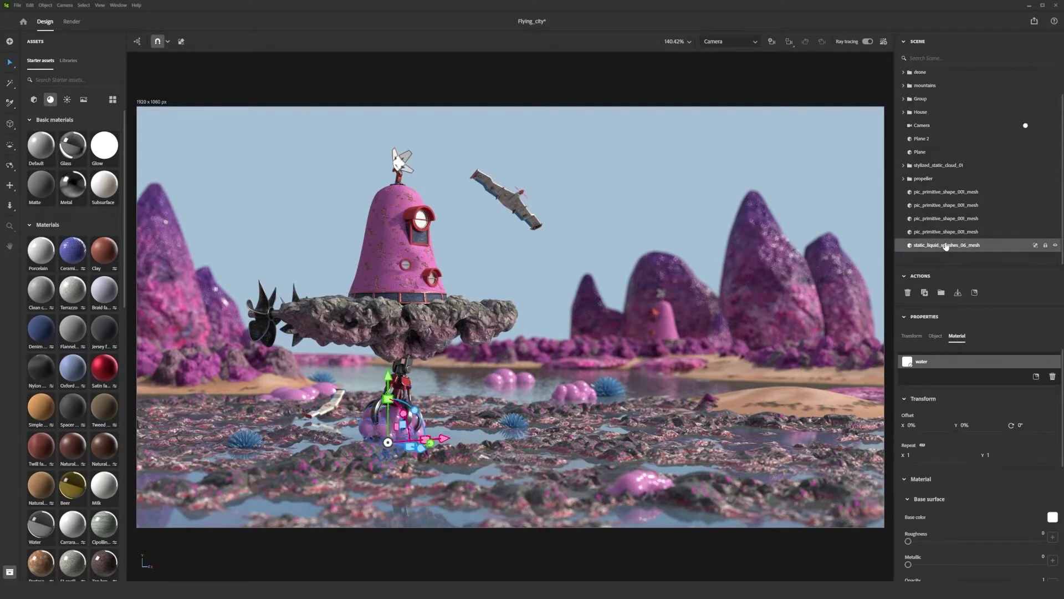
pyautogui.moveTo(407, 416); pyautogui.dragTo(384, 482)
pyautogui.moveTo(426, 446)
pyautogui.mouseDown()
pyautogui.moveTo(408, 453)
pyautogui.moveTo(442, 449)
pyautogui.mouseUp()
# Using the viewport camera, fine-tune the water splash's position along the X axis beneath the clawed pink blob.
pyautogui.click(720, 44)
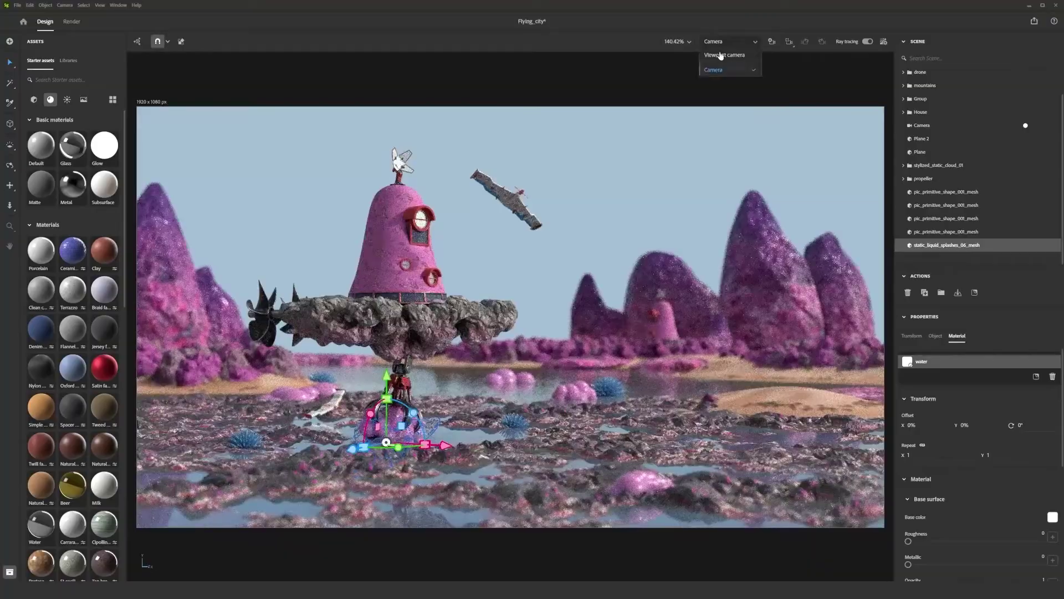
pyautogui.click(724, 56)
pyautogui.moveTo(610, 462); pyautogui.dragTo(522, 417, button='right')
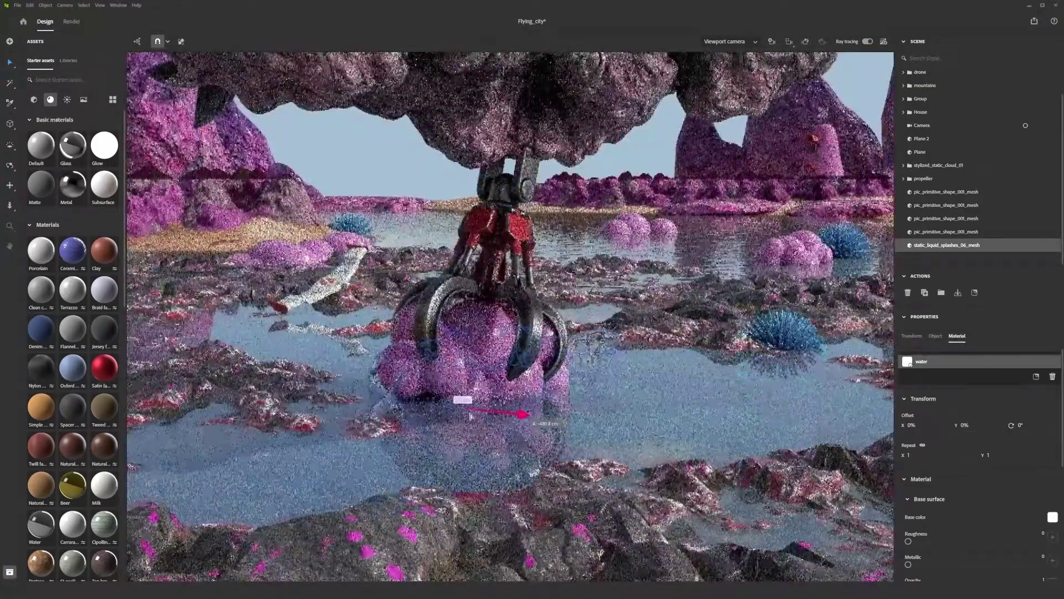
pyautogui.moveTo(430, 420); pyautogui.dragTo(406, 433)
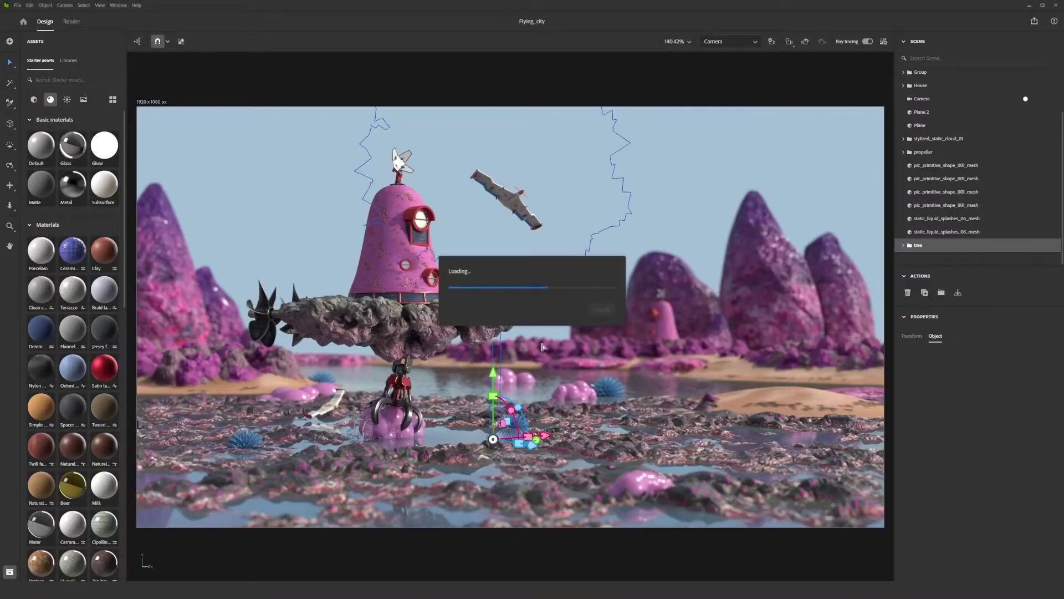
# Scale down the imported tree and stand it on the floating rock beside the pink tower.
pyautogui.moveTo(494, 404); pyautogui.dragTo(524, 438)
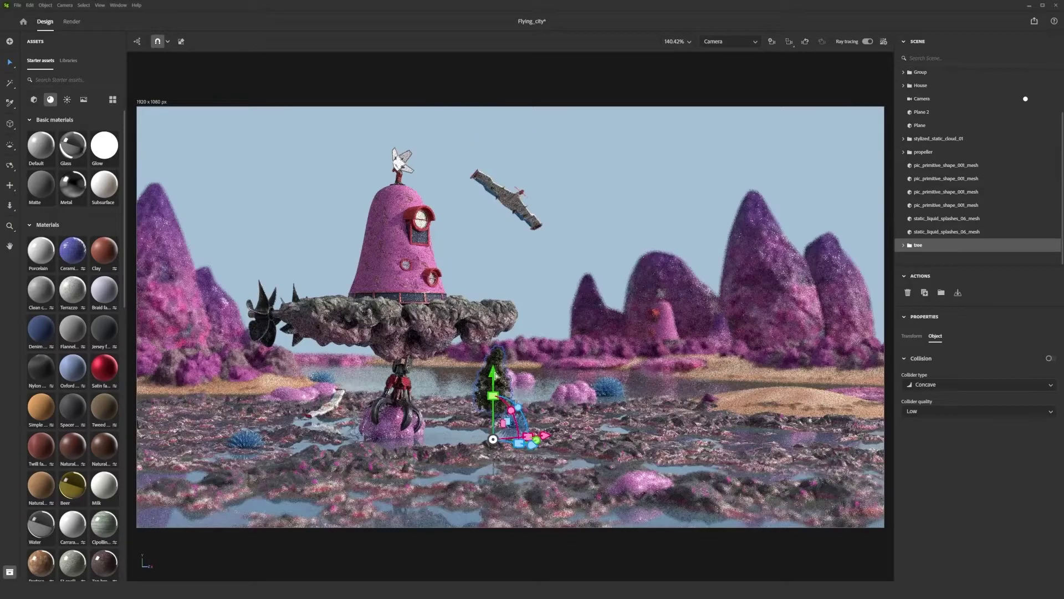
pyautogui.moveTo(494, 373); pyautogui.dragTo(493, 261)
pyautogui.moveTo(532, 333); pyautogui.dragTo(464, 348)
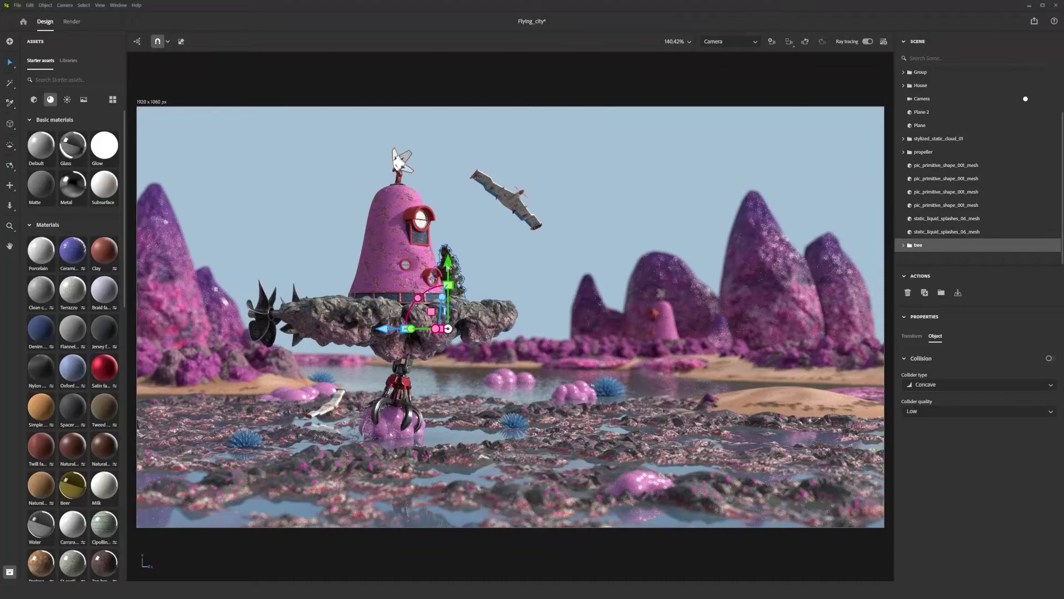
pyautogui.moveTo(448, 267); pyautogui.dragTo(448, 258)
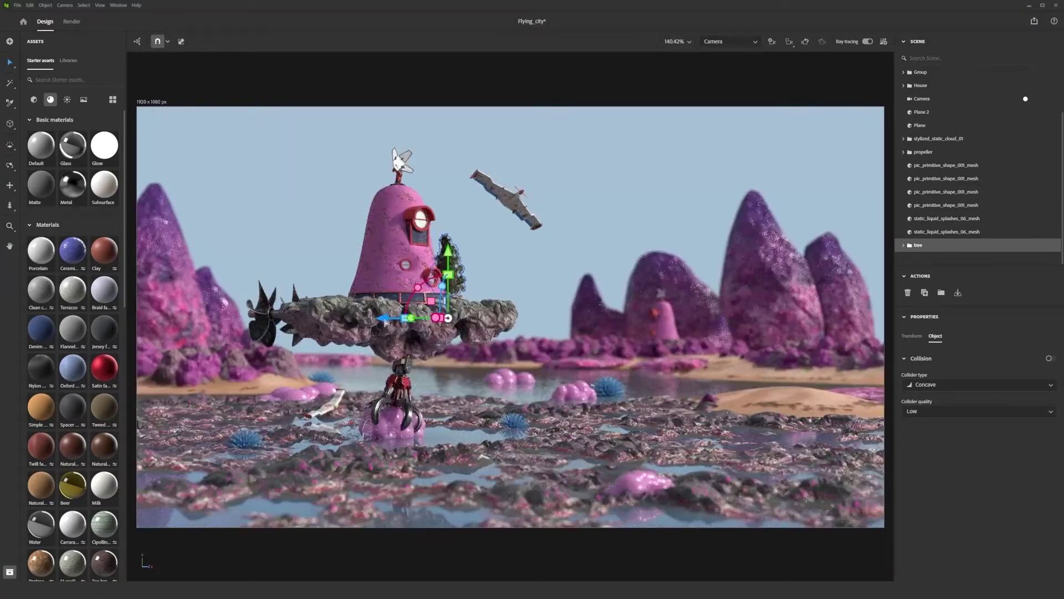
pyautogui.moveTo(386, 323); pyautogui.dragTo(382, 323)
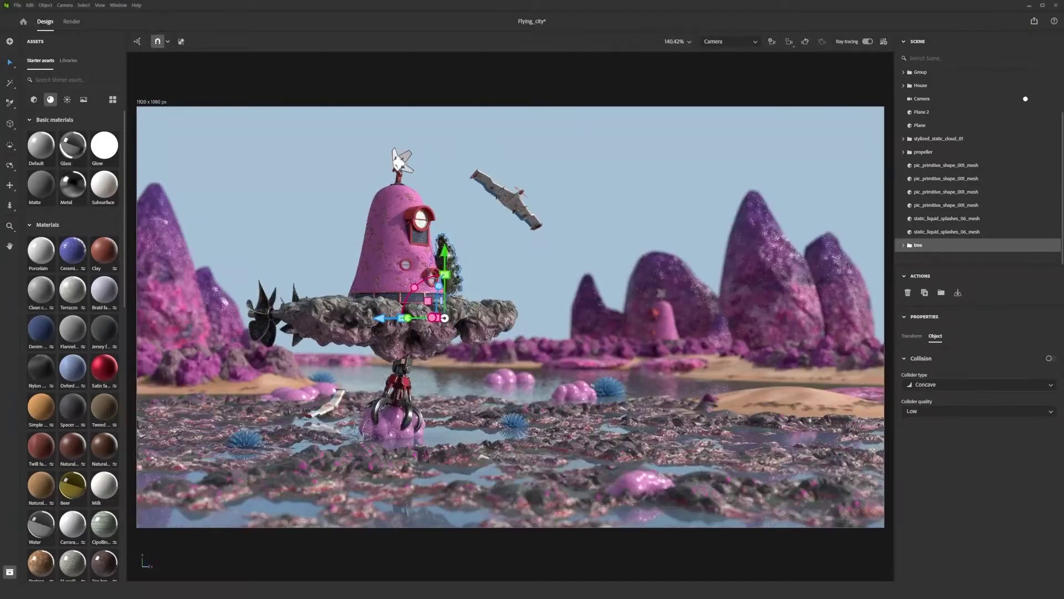
# Replace the tree trunk's base color image with the solid dark blue 313E6B.
pyautogui.click(904, 245)
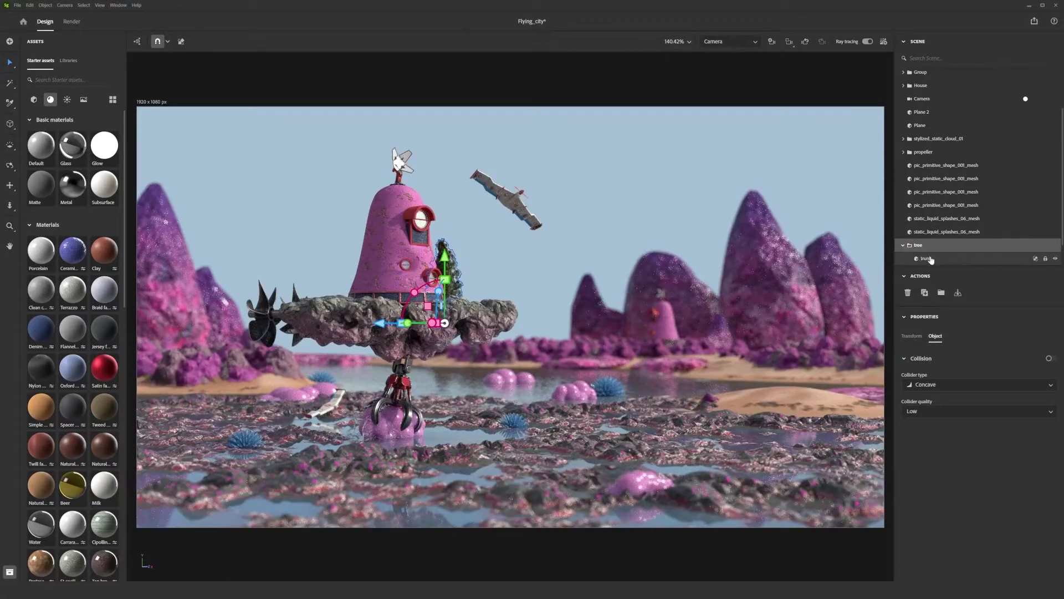
pyautogui.click(934, 259)
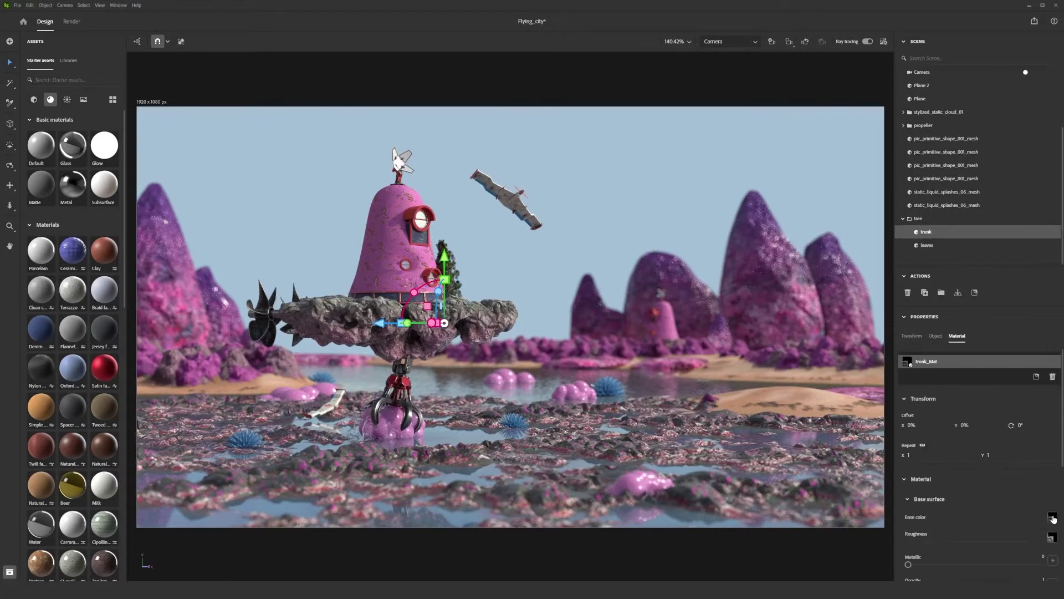
pyautogui.click(1052, 516)
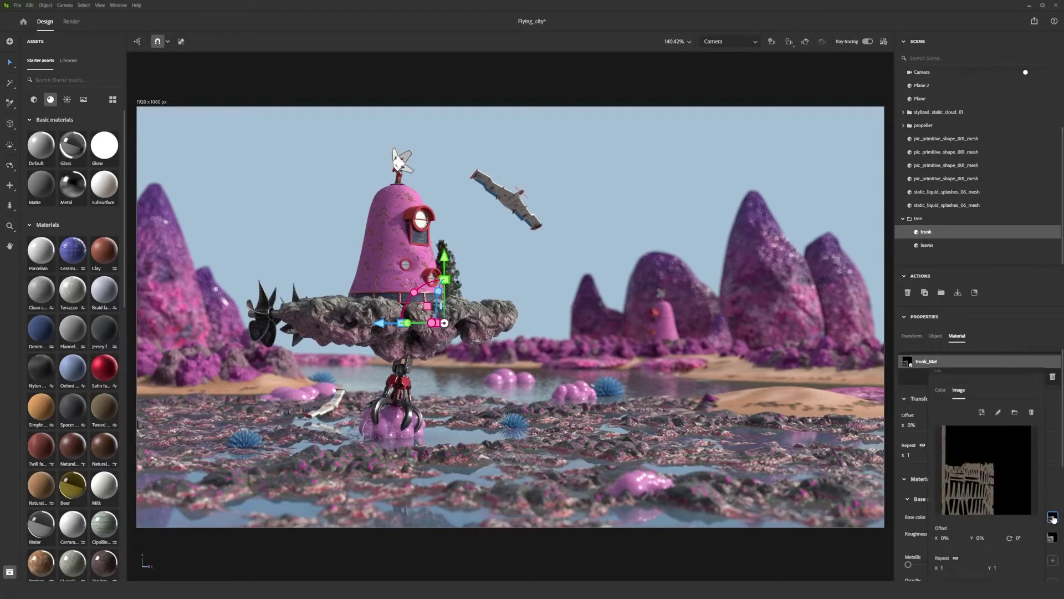
pyautogui.click(940, 390)
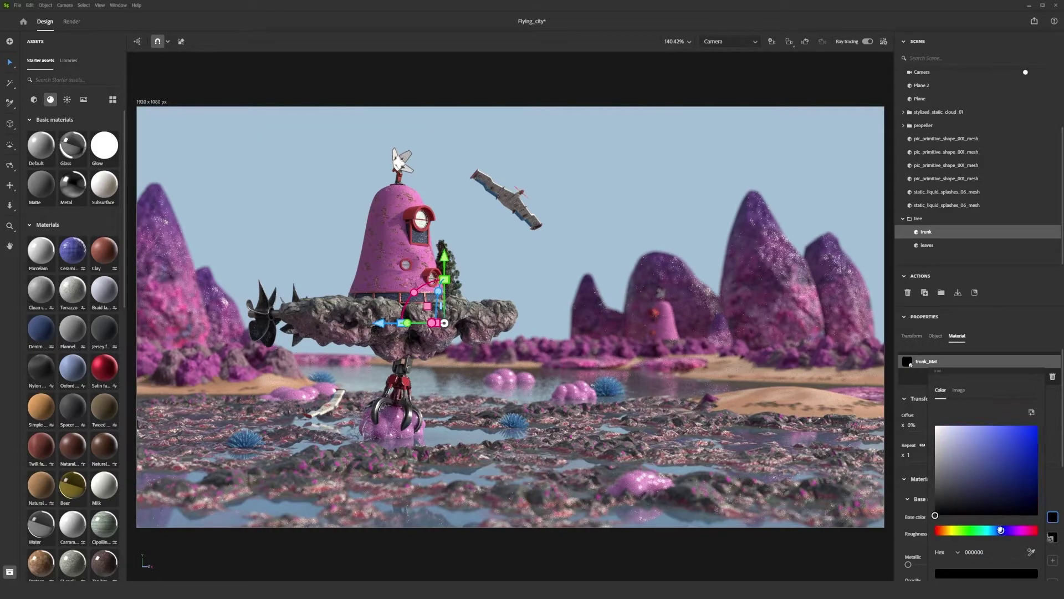
pyautogui.moveTo(975, 467); pyautogui.dragTo(991, 477)
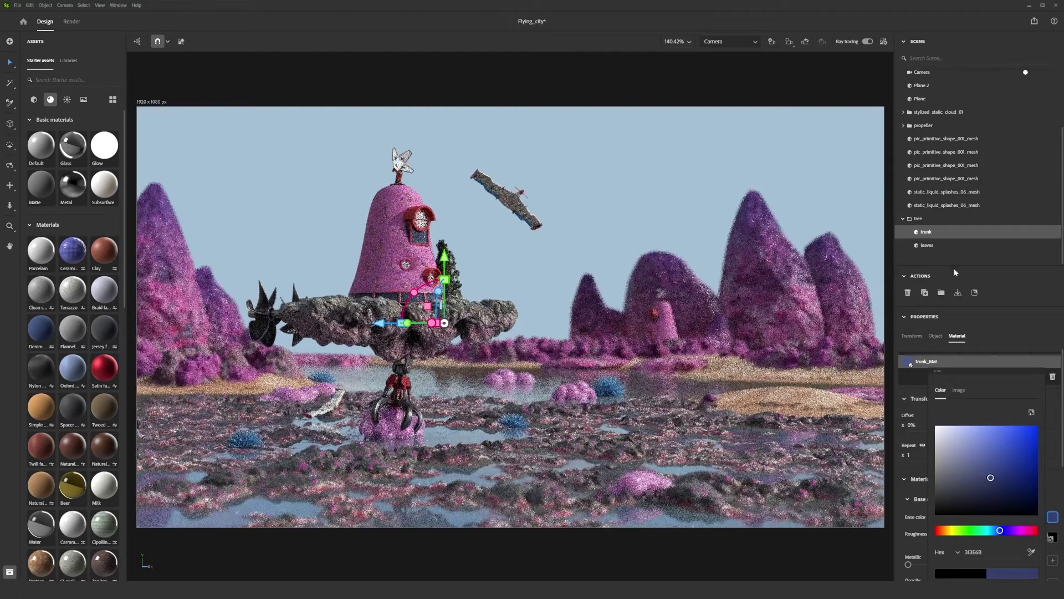
# Open the leaves' base color texture in Photoshop, hide the view extras and maximize the window.
pyautogui.click(928, 245)
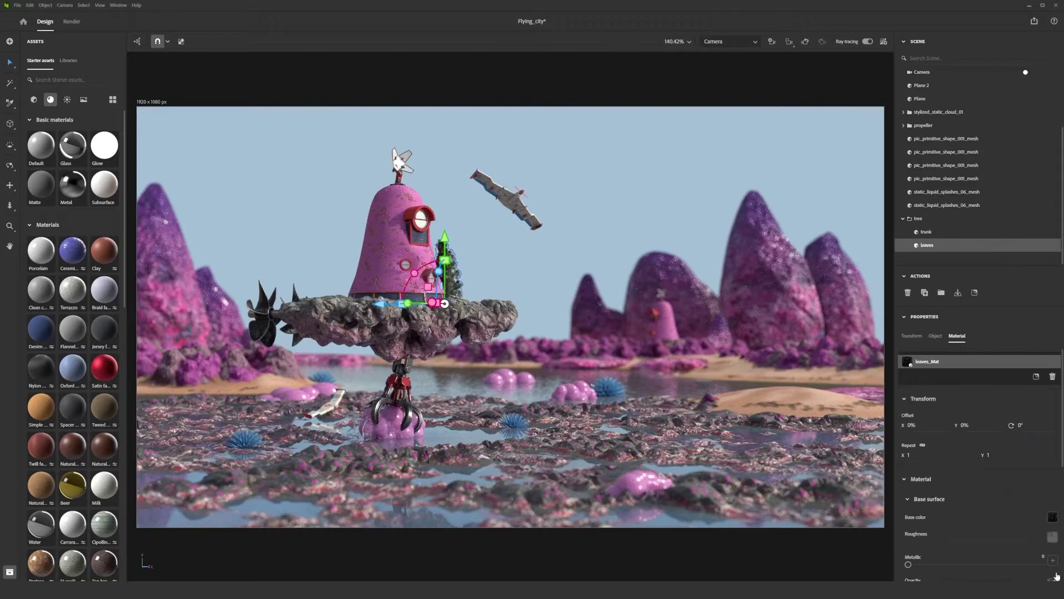
pyautogui.click(1053, 517)
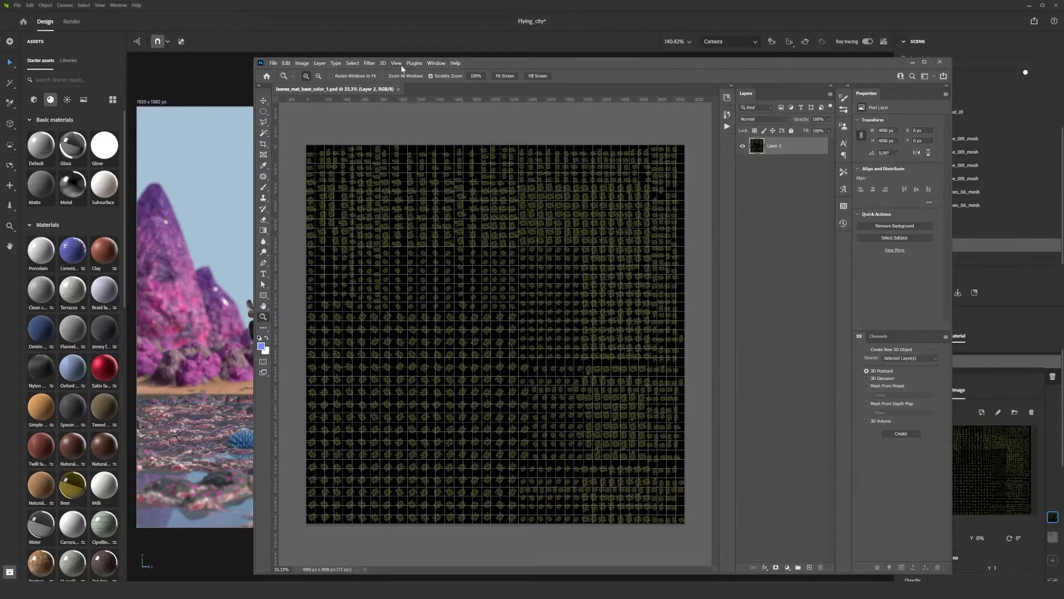
pyautogui.click(396, 63)
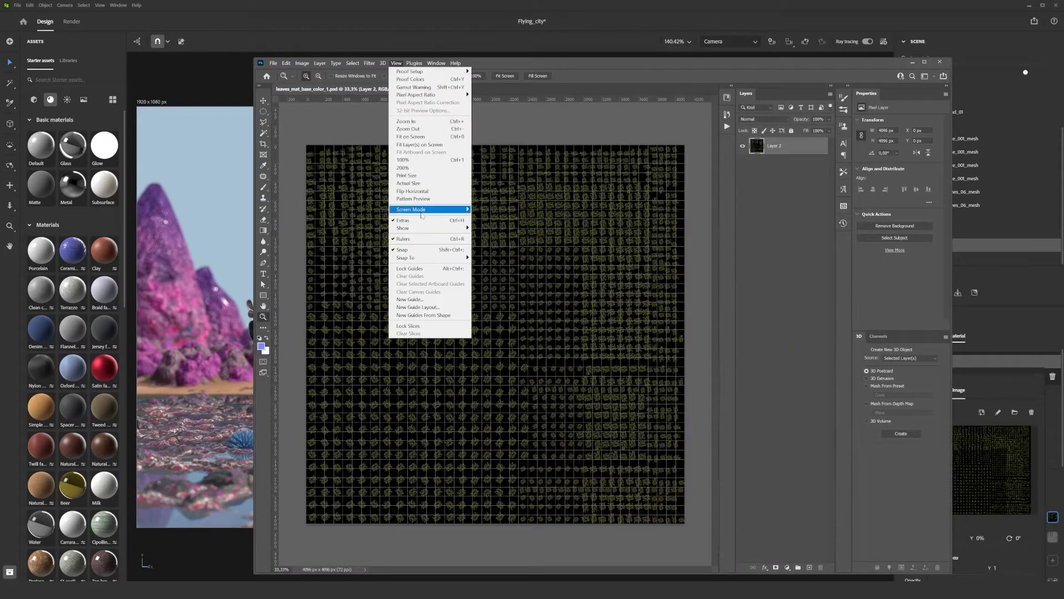
pyautogui.click(410, 220)
pyautogui.click(924, 63)
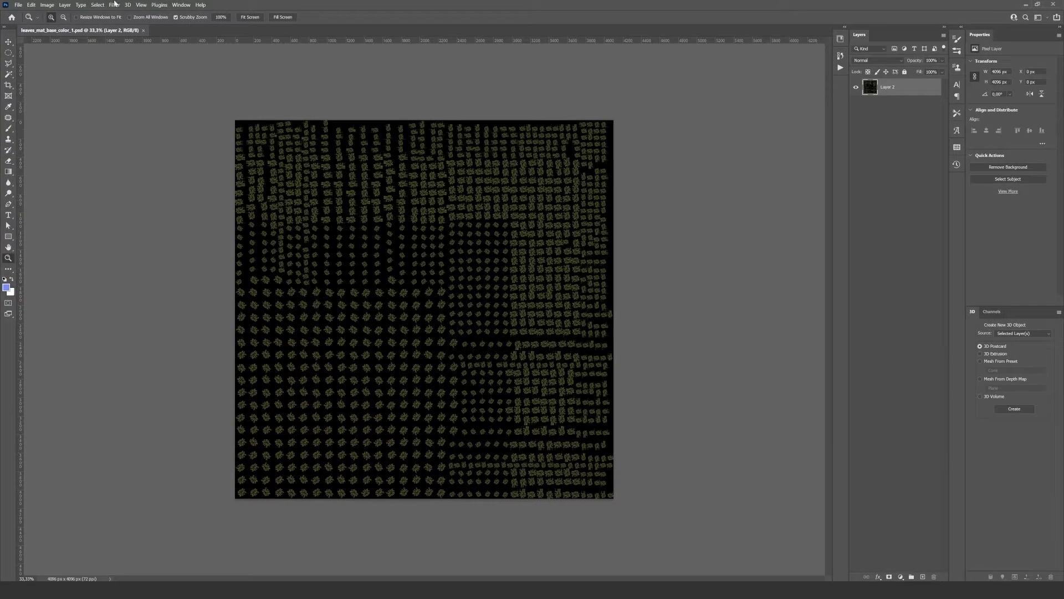
# Shift the leaf texture's hue to purple-red with Hue/Saturation, using saturation +32 and lightness +13.
pyautogui.click(48, 5)
pyautogui.moveTo(83, 24)
pyautogui.click(147, 67)
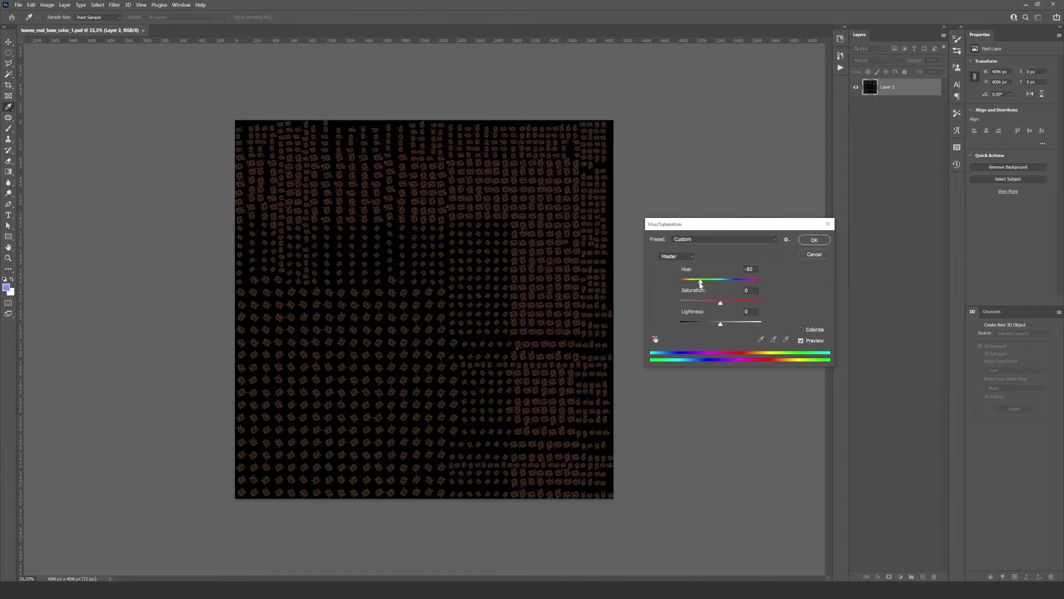
pyautogui.click(727, 324)
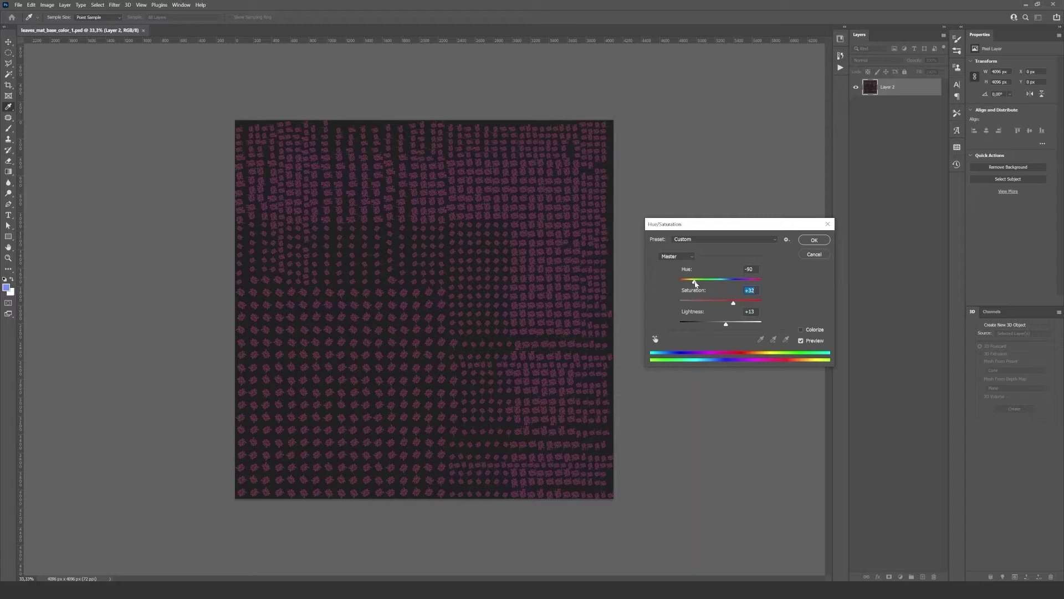
pyautogui.click(813, 240)
# Save the recolored leaf texture, switch back to Substance 3D Stager and close the base color settings.
pyautogui.press('z')
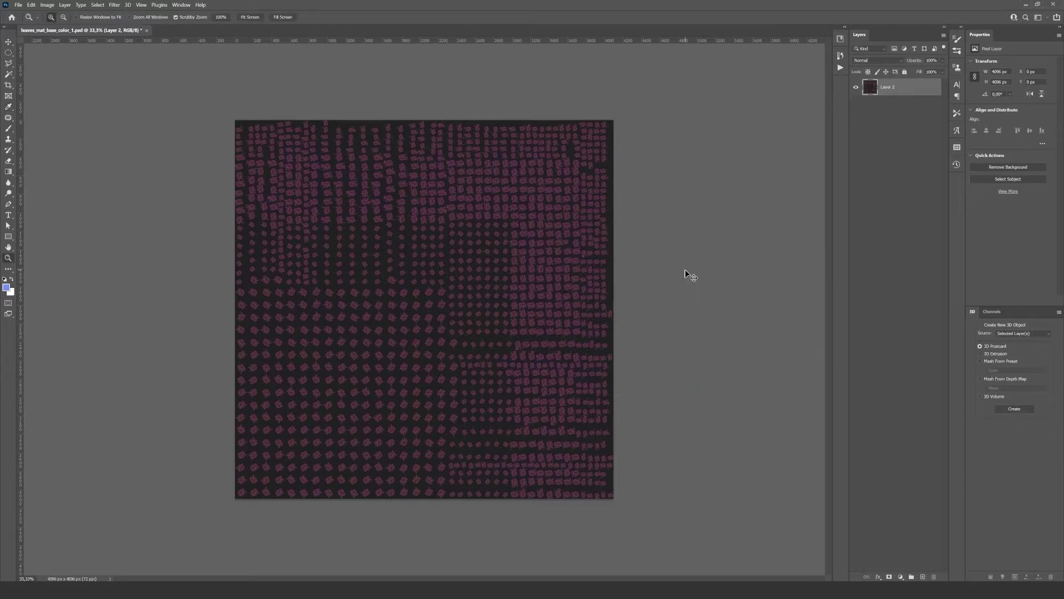
pyautogui.click(19, 5)
pyautogui.click(158, 98)
pyautogui.click(1027, 5)
pyautogui.click(486, 86)
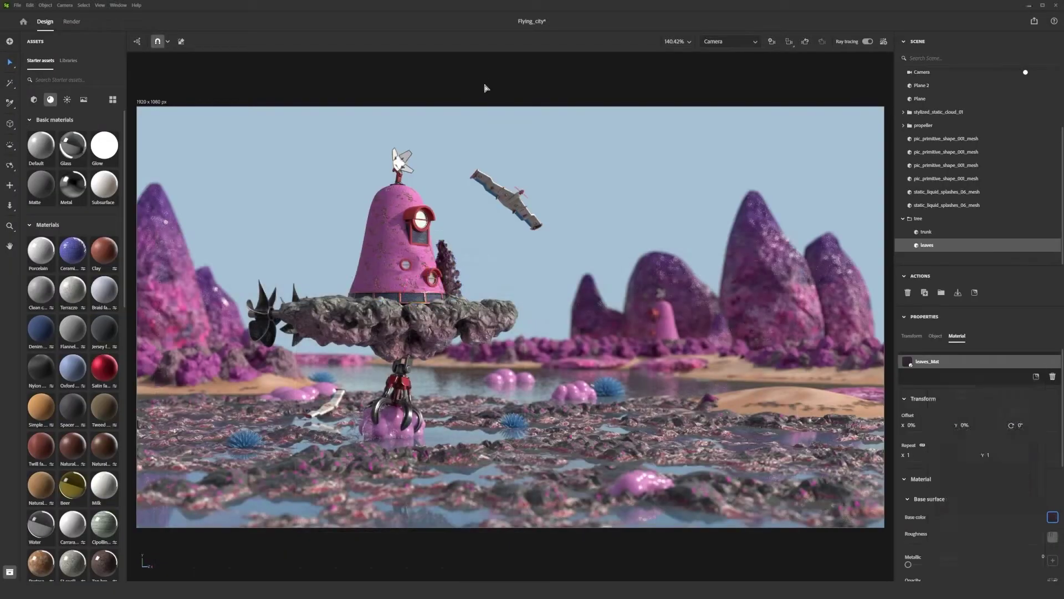
# Duplicate the recolored tree and move the copy along the floating rock to the tower's propeller side.
pyautogui.click(946, 221)
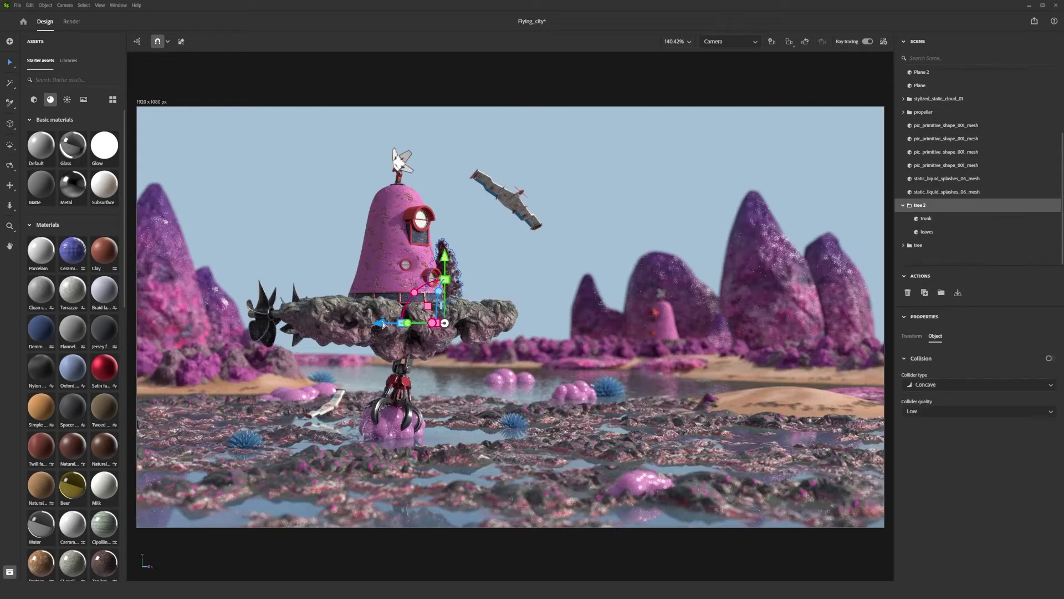
pyautogui.moveTo(382, 326)
pyautogui.mouseDown()
pyautogui.moveTo(272, 326)
pyautogui.moveTo(281, 325)
pyautogui.mouseUp()
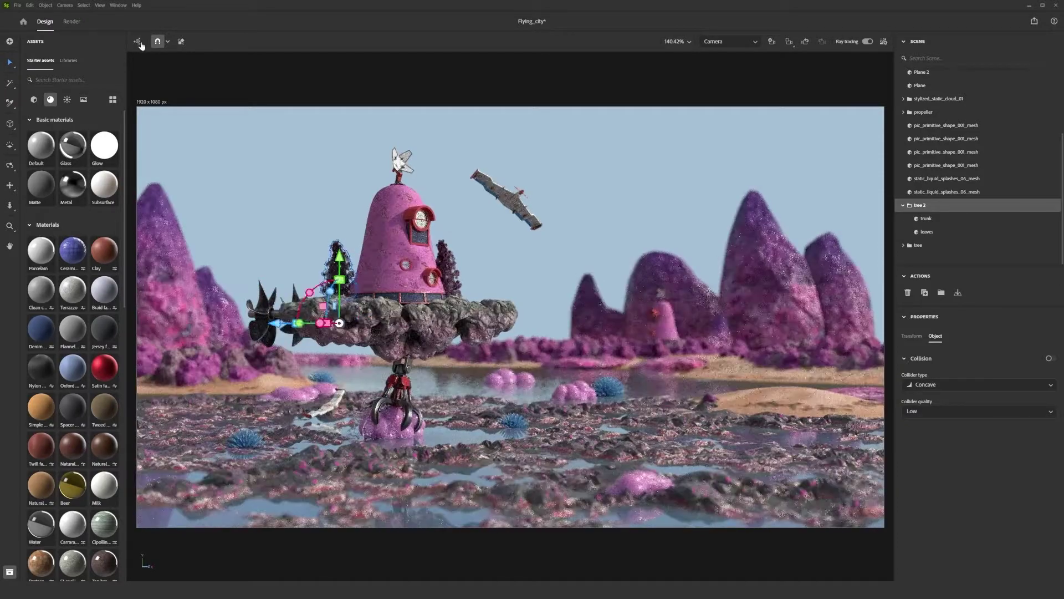
# Toggle the gizmo's axis orientation and fine-tune the copied tree's position and height so it stands on the rock beside the tower.
pyautogui.click(137, 42)
pyautogui.moveTo(372, 324); pyautogui.dragTo(380, 327)
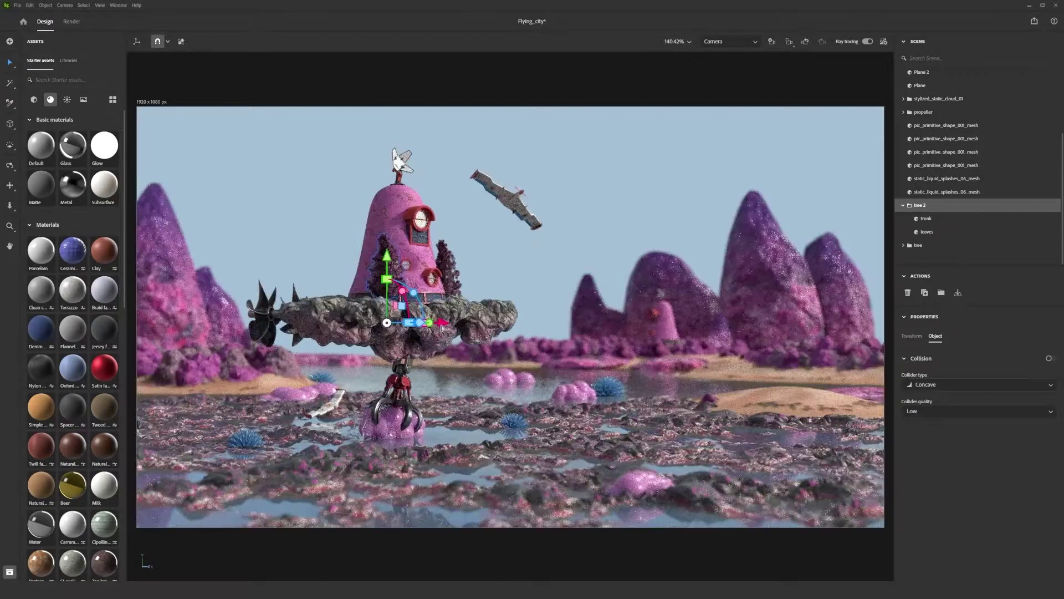
pyautogui.moveTo(347, 262); pyautogui.dragTo(347, 251)
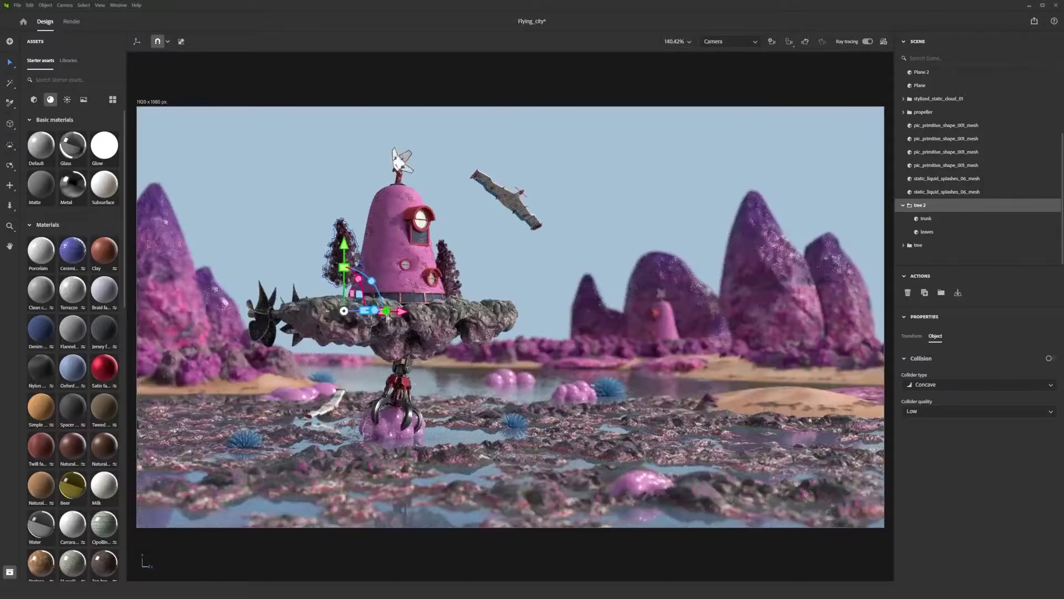
pyautogui.moveTo(386, 311); pyautogui.dragTo(374, 313)
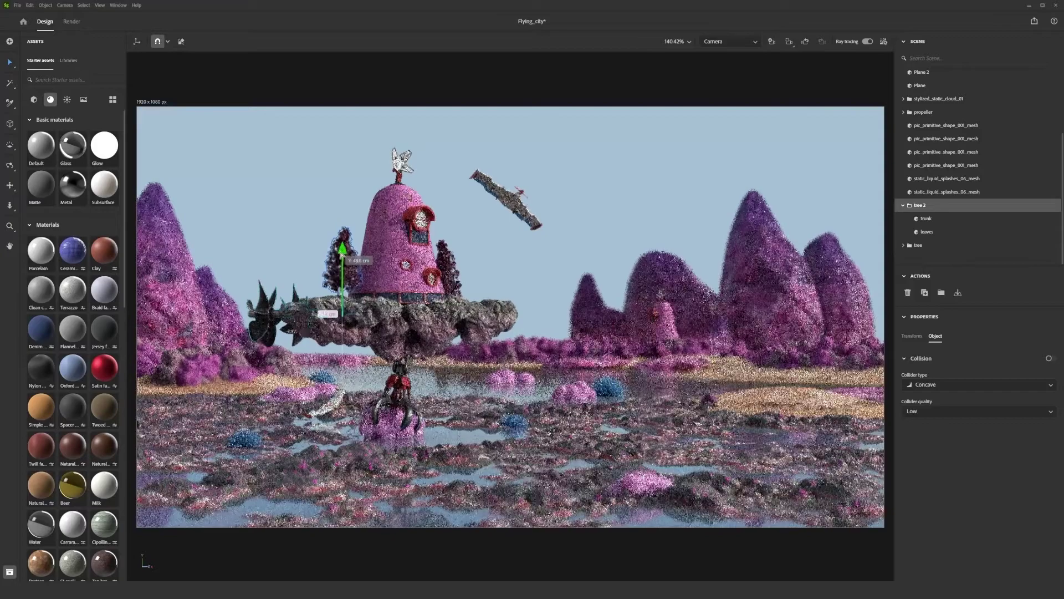
pyautogui.moveTo(363, 313); pyautogui.dragTo(362, 313)
pyautogui.click(423, 89)
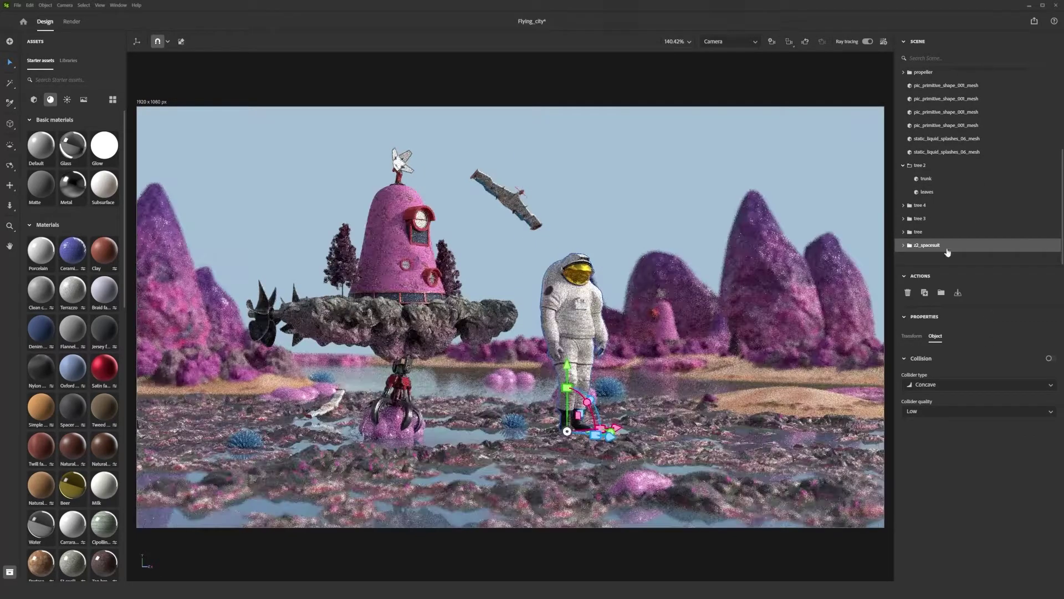
# Change the base color of the spacesuit's inner visor to a bright blue.
pyautogui.click(904, 245)
pyautogui.click(584, 272)
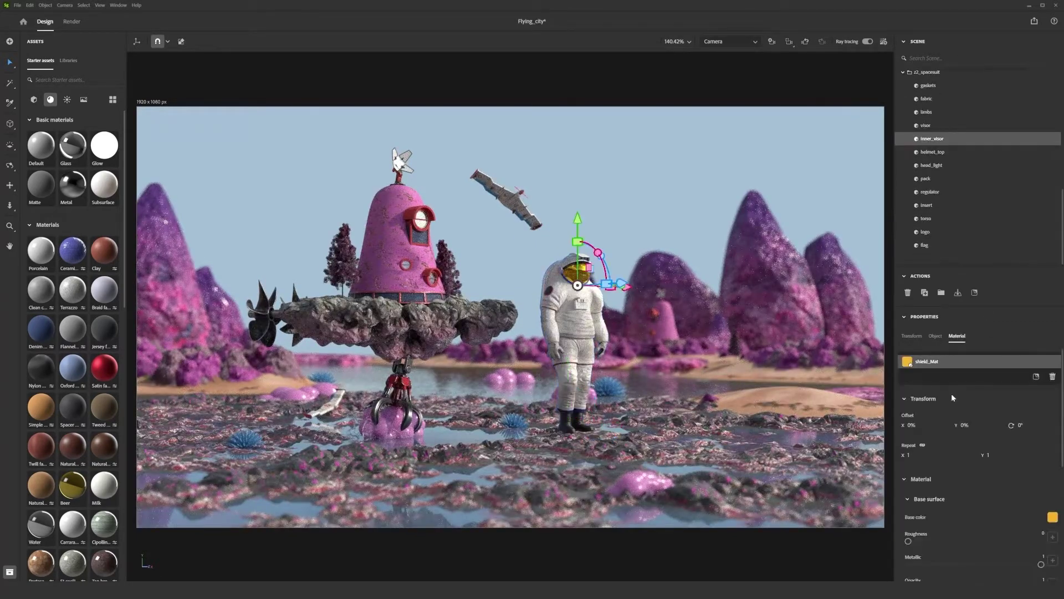
pyautogui.click(1052, 519)
pyautogui.click(953, 571)
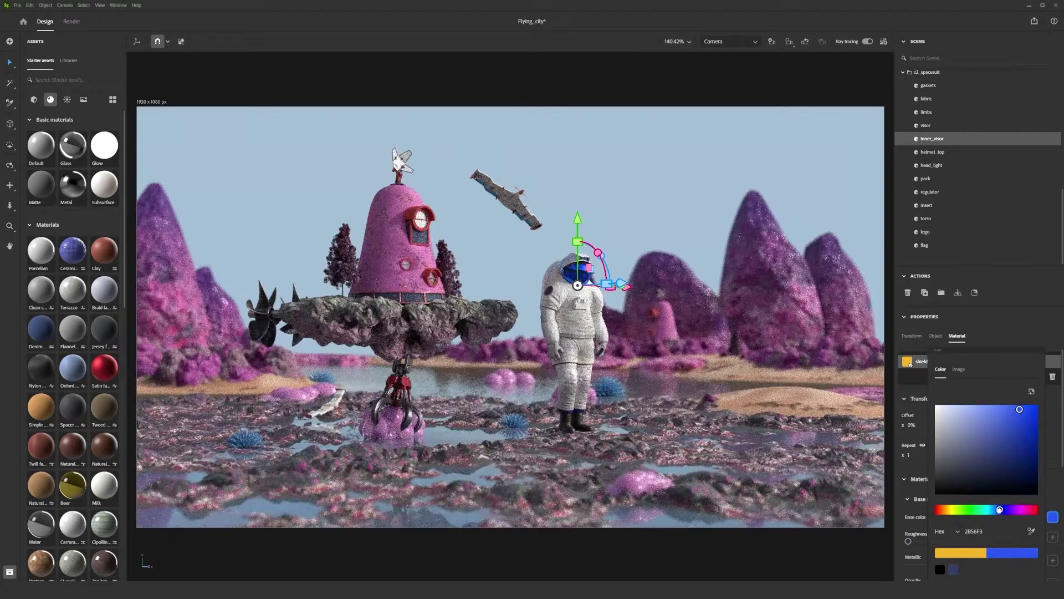
# Select the spacesuit's torso and open its base color texture for editing in Photoshop.
pyautogui.click(925, 219)
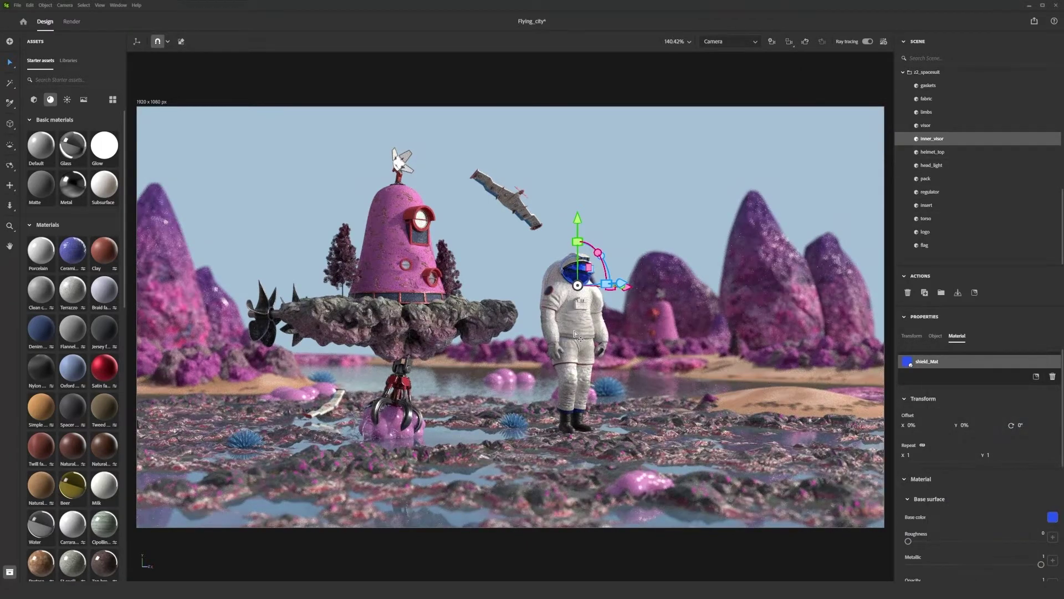
pyautogui.click(1052, 519)
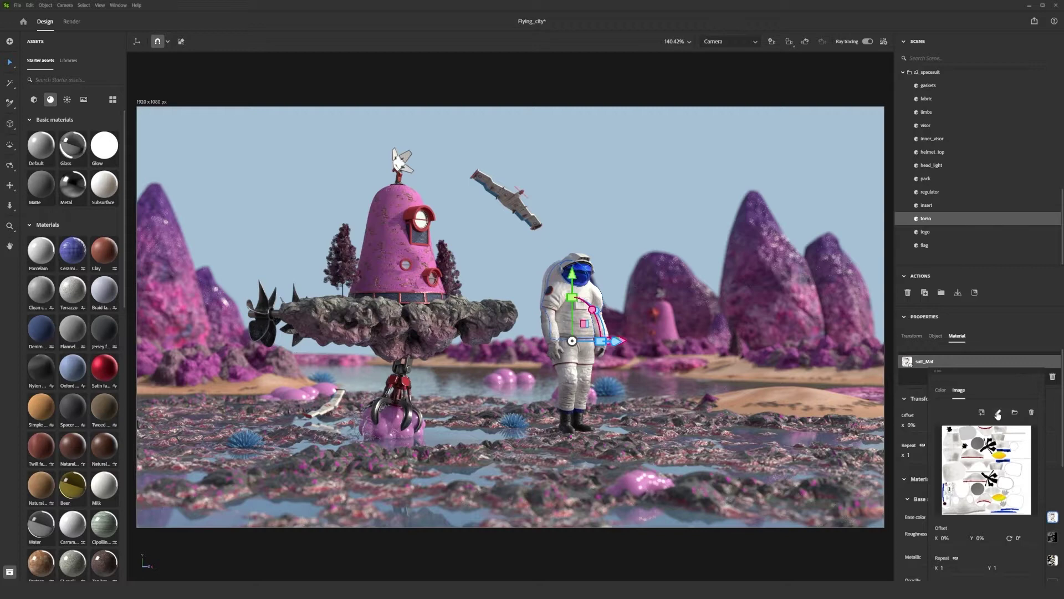
pyautogui.click(998, 414)
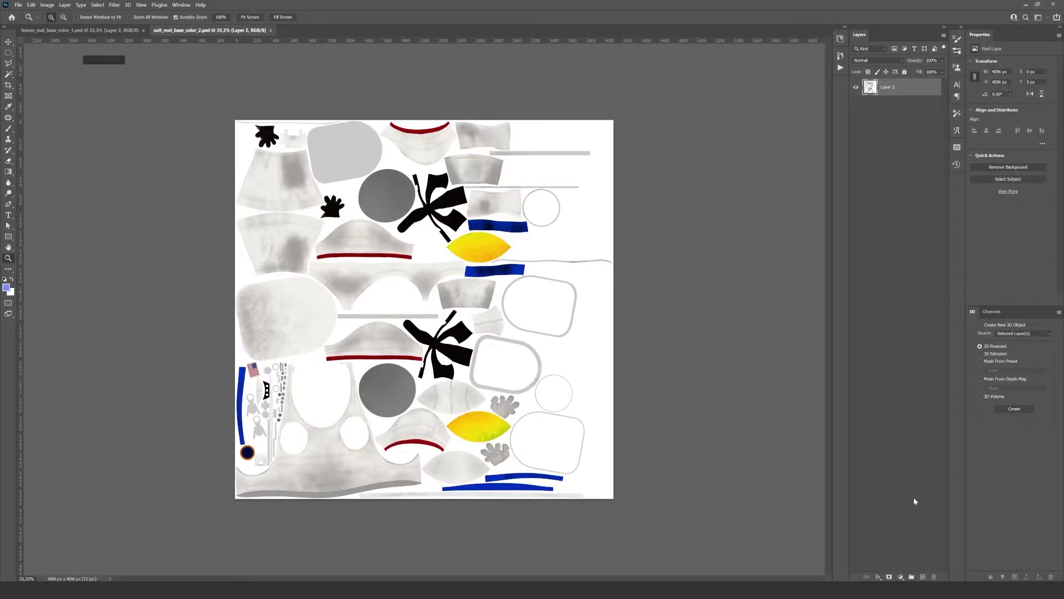
# Apply a light pink Color Overlay to the suit texture layer with Multiply blending at 100% opacity.
pyautogui.rightClick(893, 90)
pyautogui.click(912, 96)
pyautogui.click(659, 336)
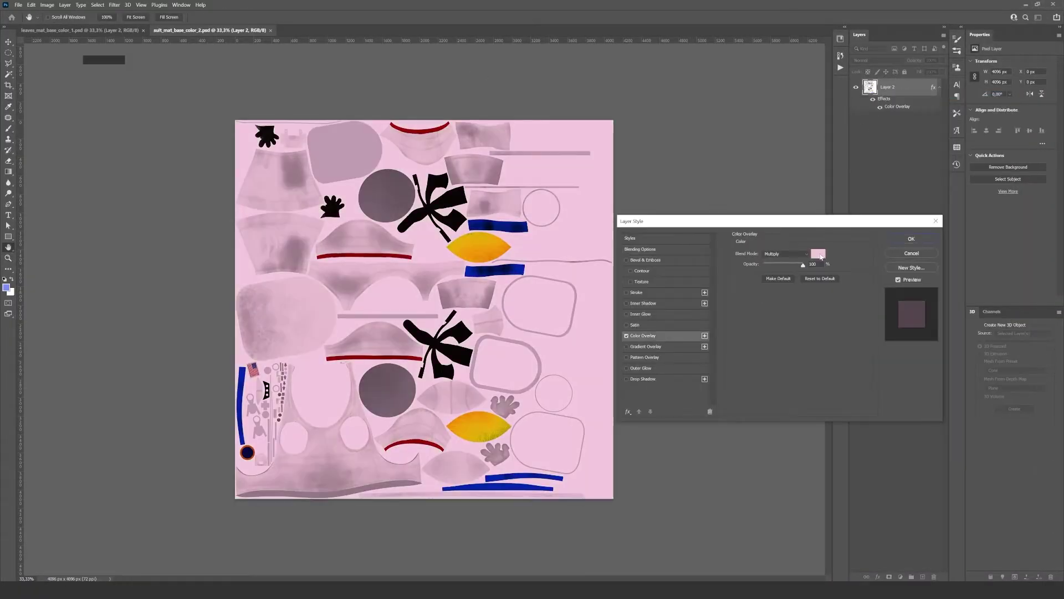
pyautogui.click(817, 254)
pyautogui.click(597, 367)
pyautogui.click(762, 358)
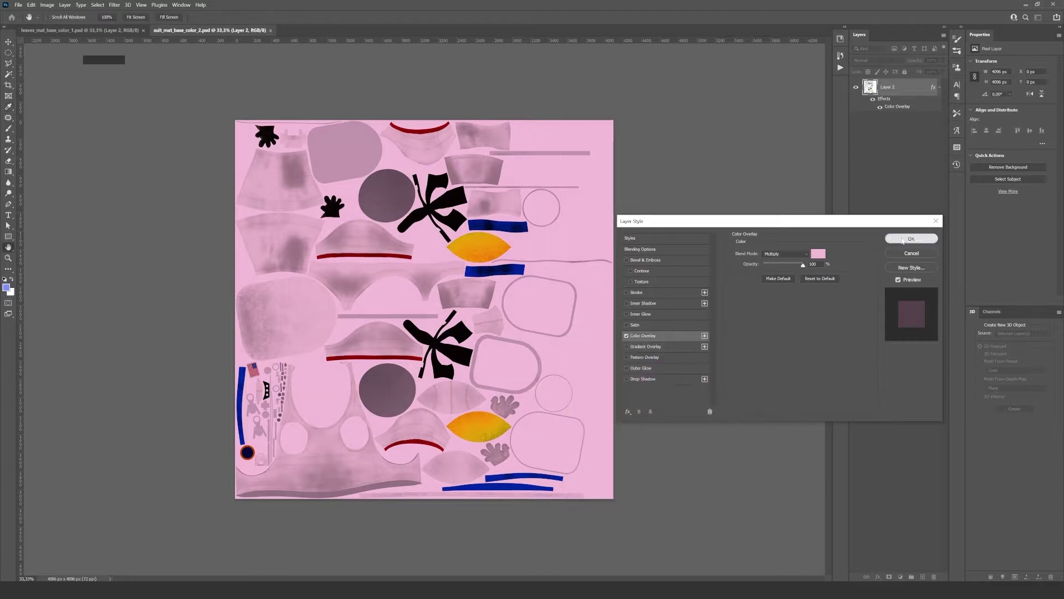
pyautogui.press('Return')
# Save the pink suit texture, switch back to Substance 3D Stager and collapse the spacesuit group.
pyautogui.press('z')
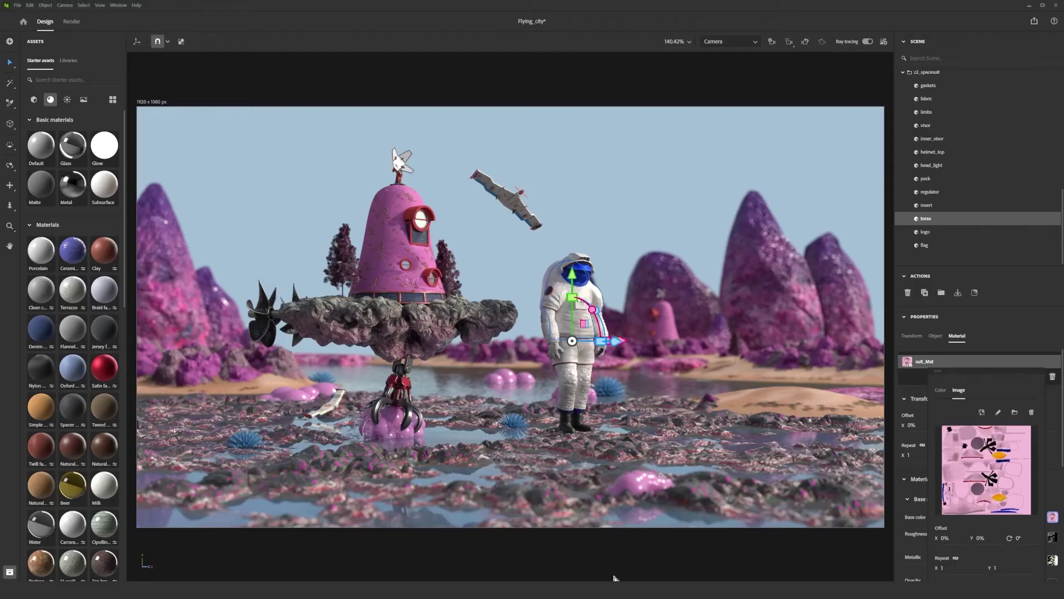
pyautogui.scroll(1, 939, 224)
pyautogui.click(903, 114)
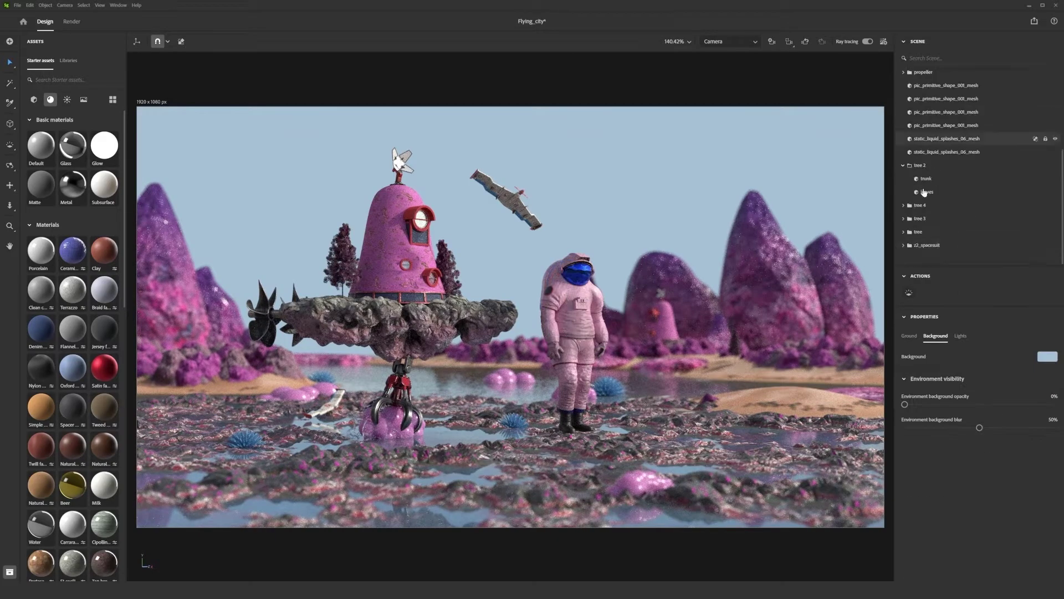
# Move the whole z2_spacesuit group into the distance, near the sand dune across the rocks.
pyautogui.click(927, 245)
pyautogui.moveTo(568, 356); pyautogui.dragTo(805, 353)
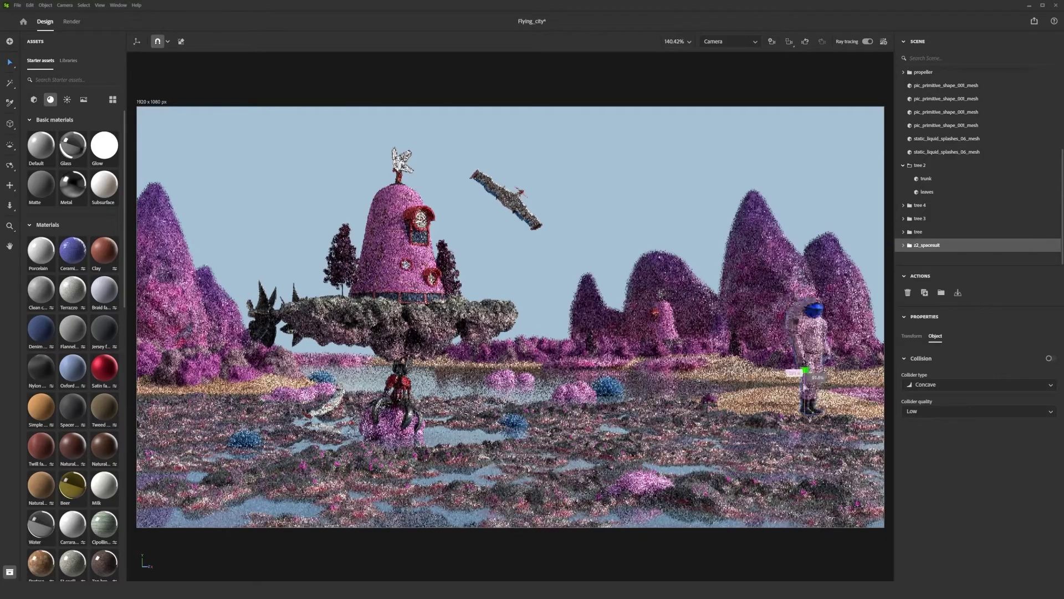
pyautogui.moveTo(857, 417); pyautogui.dragTo(714, 392)
# Switch to the viewport camera and adjust the astronaut's position at the far edge of the sand dune.
pyautogui.click(729, 42)
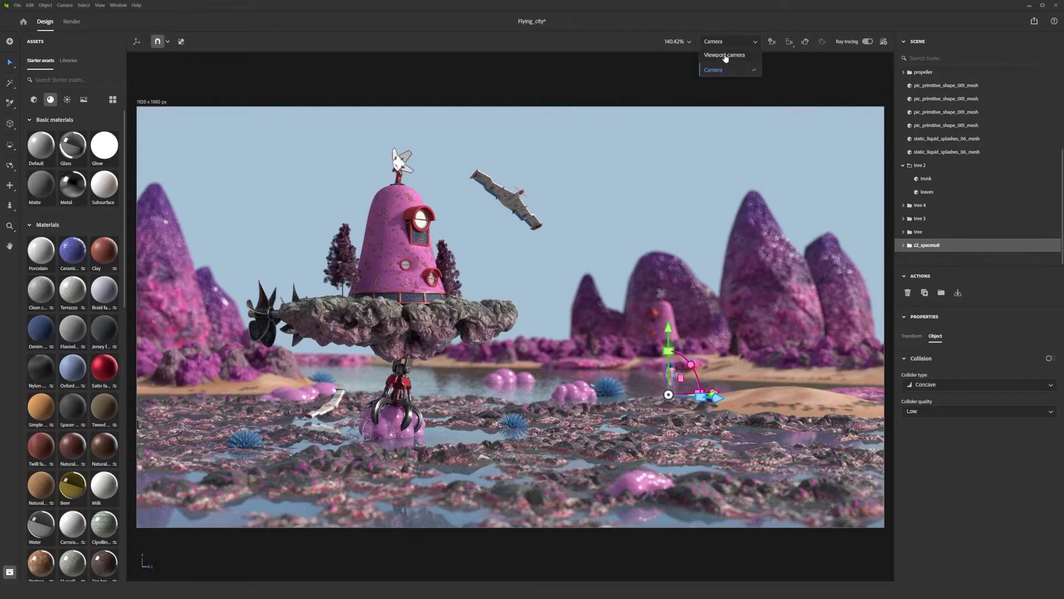
pyautogui.click(725, 58)
pyautogui.moveTo(260, 444); pyautogui.dragTo(327, 371, button='middle')
pyautogui.moveTo(319, 380); pyautogui.dragTo(345, 389)
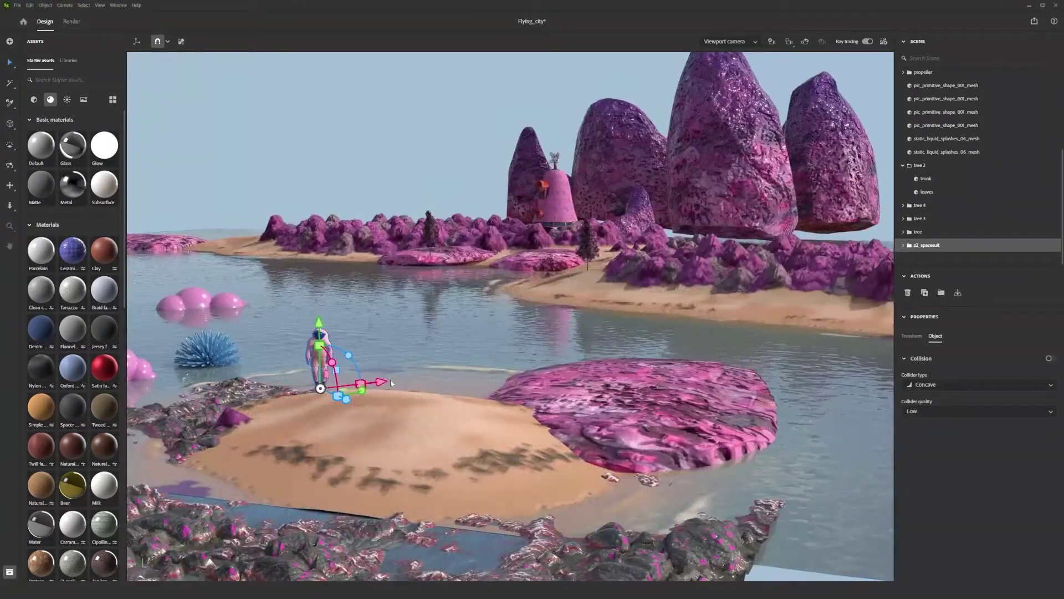
# Duplicate the astronaut, place the copy lower down behind the flat pink rock, and return to the scene's Camera view.
pyautogui.moveTo(345, 398); pyautogui.dragTo(556, 326)
pyautogui.moveTo(529, 275); pyautogui.dragTo(529, 298)
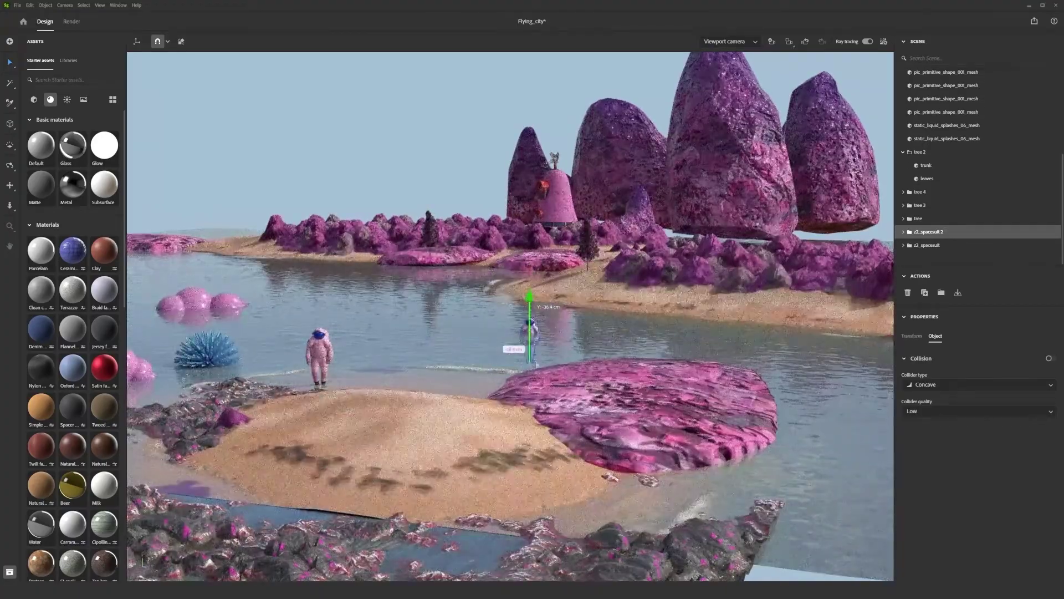
pyautogui.moveTo(536, 364); pyautogui.dragTo(532, 361)
pyautogui.click(757, 41)
pyautogui.click(726, 69)
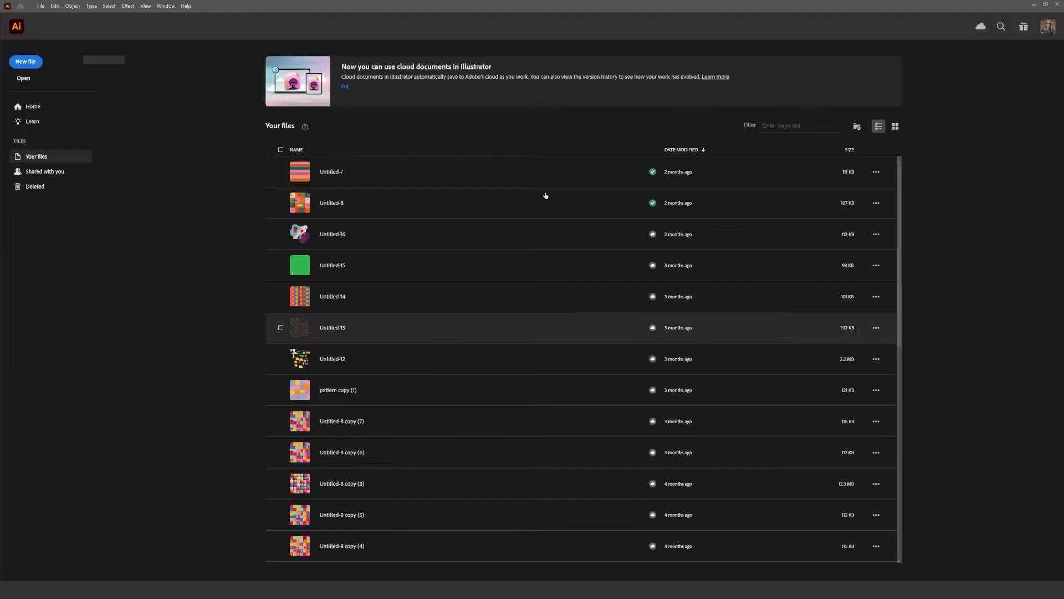
# Switch to Illustrator and create a new square document 2000 px wide.
pyautogui.click(40, 5)
pyautogui.click(52, 15)
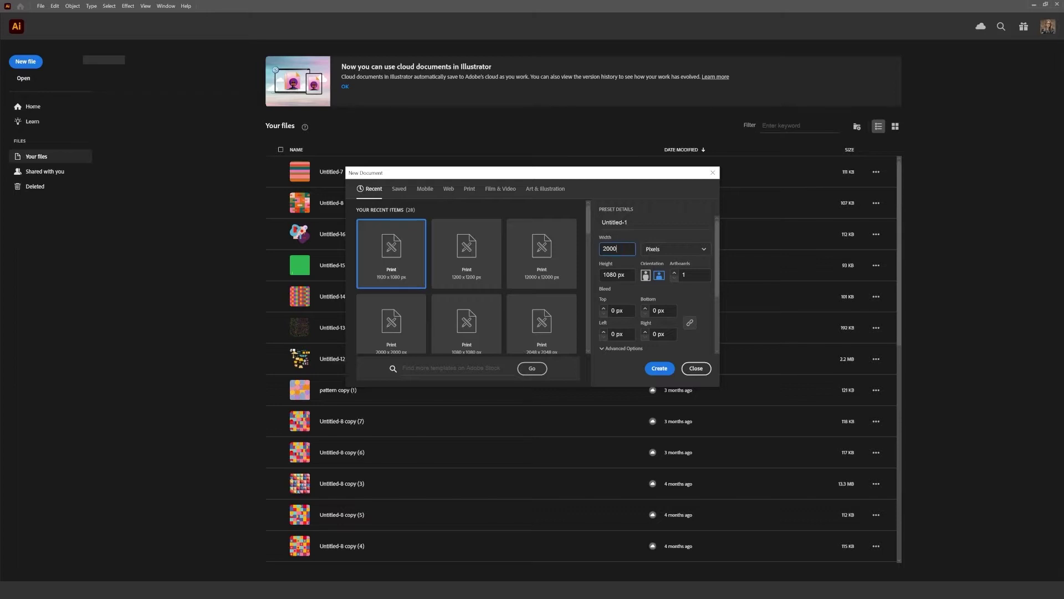
pyautogui.press('Return')
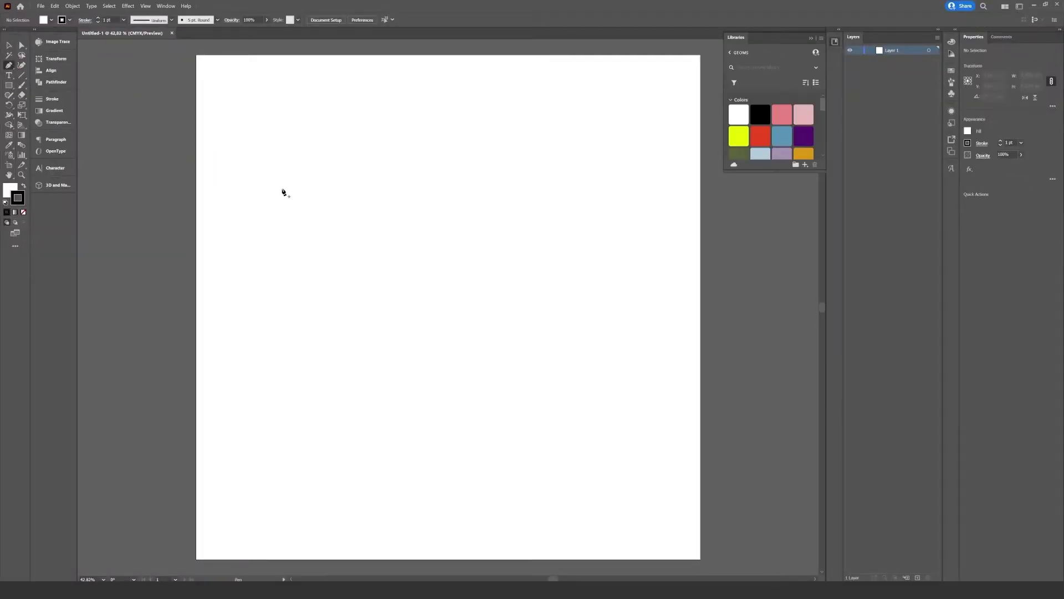
# Draw an open V-shaped path with three anchor points across the artboard using the Pen tool.
pyautogui.click(281, 183)
pyautogui.click(435, 462)
pyautogui.click(548, 174)
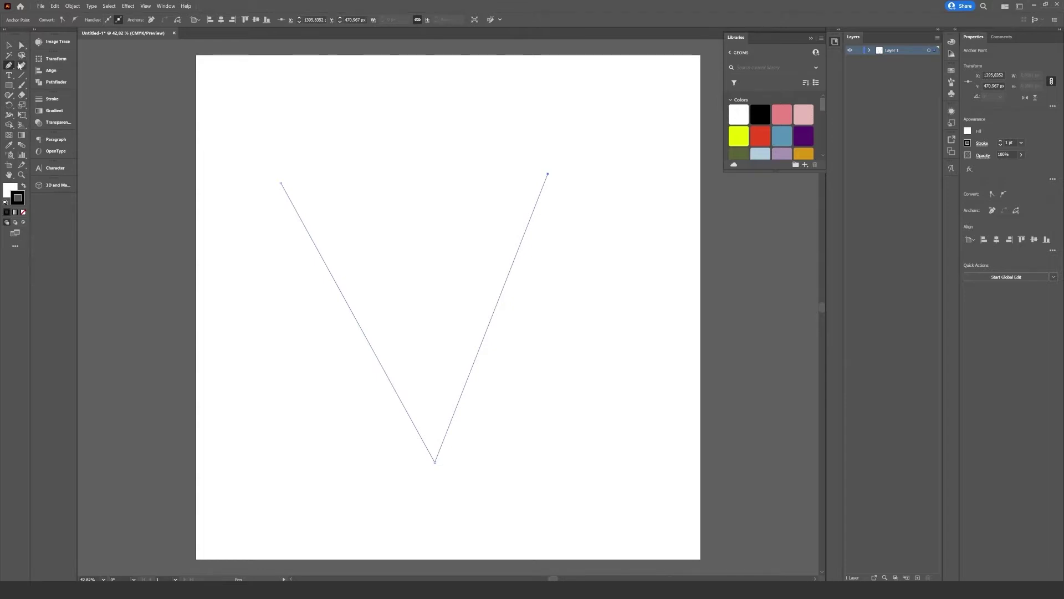
# Tear off the Pen tool group and convert the V's lowest anchor point to a smooth one, forming a U-shaped curve.
pyautogui.moveTo(9, 66); pyautogui.dragTo(130, 87)
pyautogui.click(171, 102)
pyautogui.moveTo(436, 463); pyautogui.dragTo(512, 464)
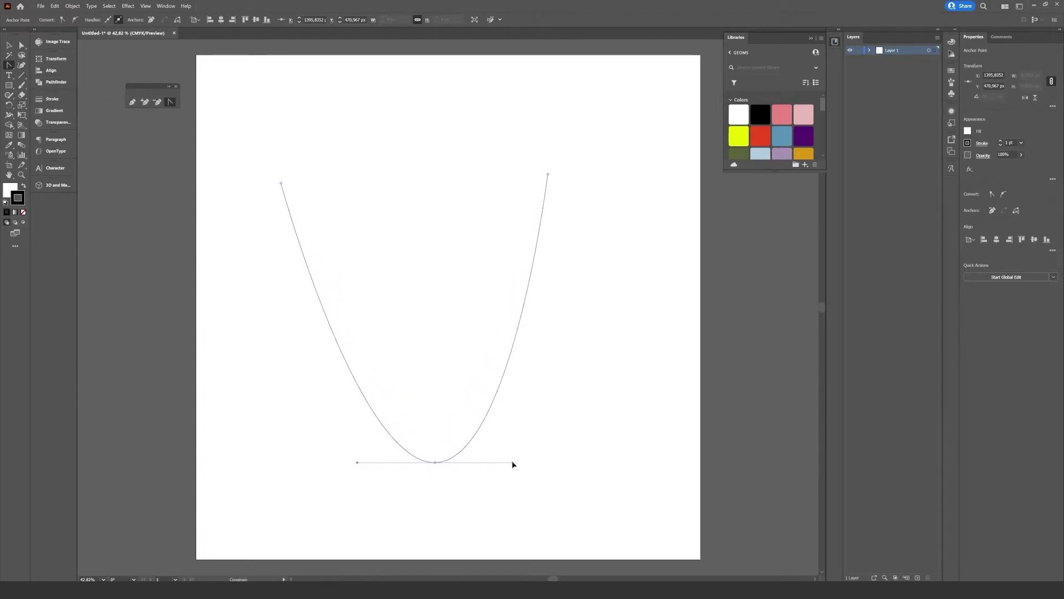
# Set the curve's stroke weight to 11 pt, switch to the Direct Selection tool and deselect the path.
pyautogui.click(53, 98)
pyautogui.click(108, 106)
pyautogui.click(109, 105)
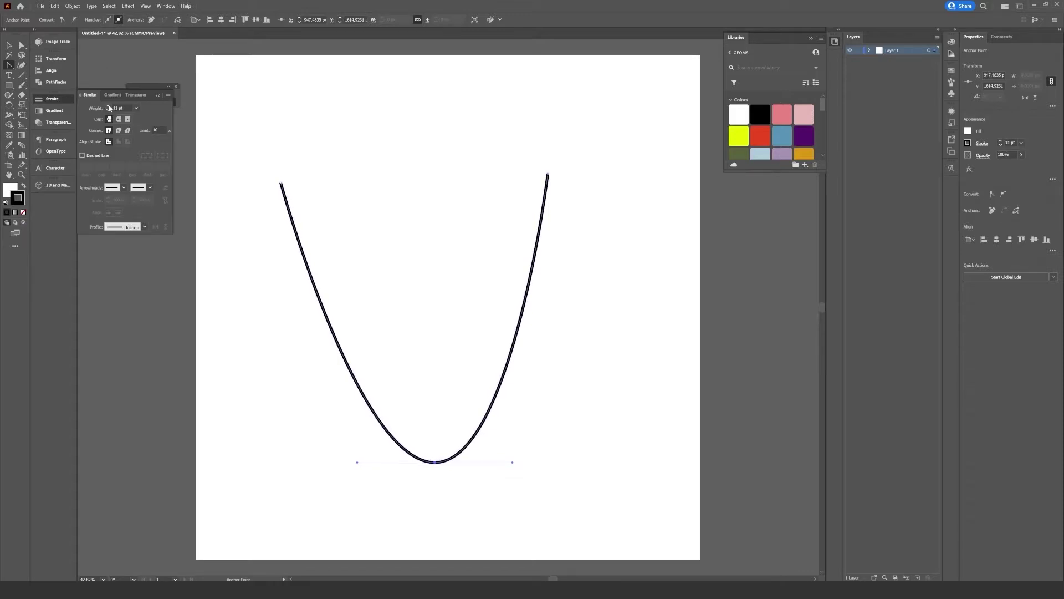
pyautogui.click(21, 45)
pyautogui.click(139, 58)
pyautogui.click(271, 220)
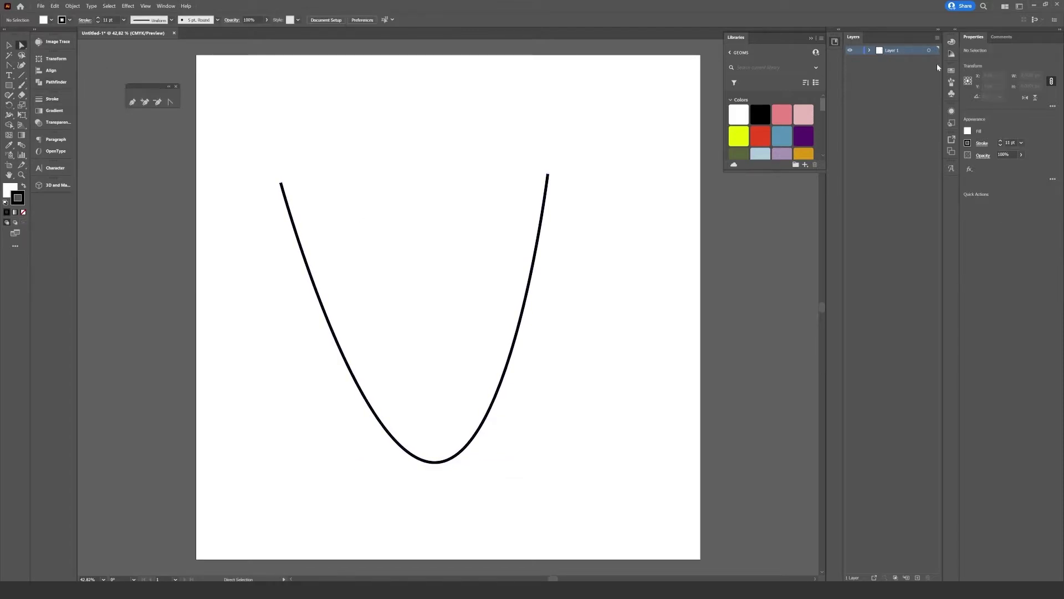
# Target the layer holding the curve and apply the 3D Inflate effect to it.
pyautogui.click(929, 50)
pyautogui.click(55, 185)
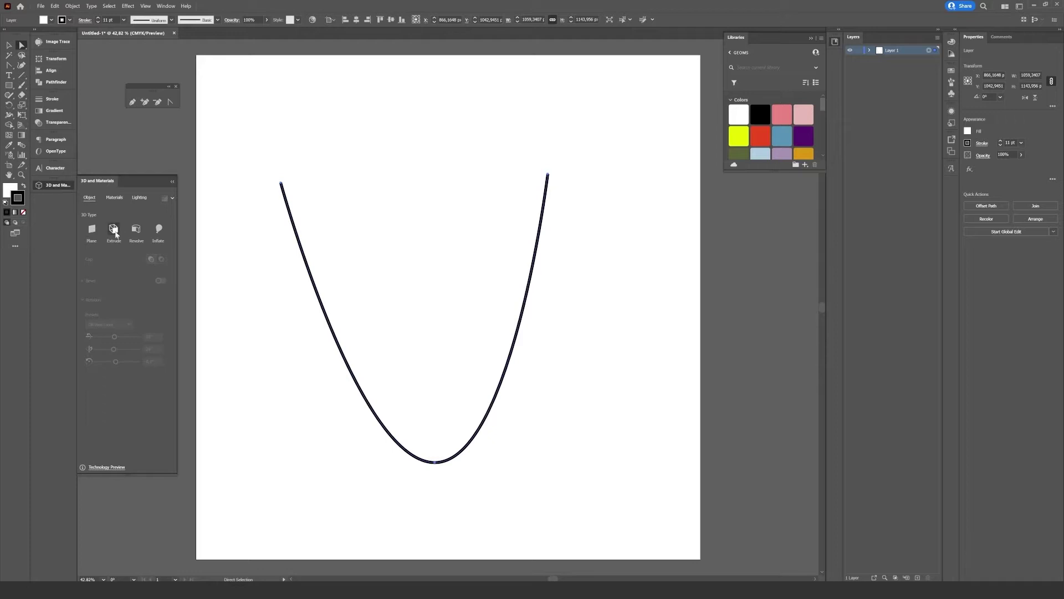
pyautogui.click(158, 230)
# Remove the curve's fill and change its stroke color to light gray.
pyautogui.click(6, 212)
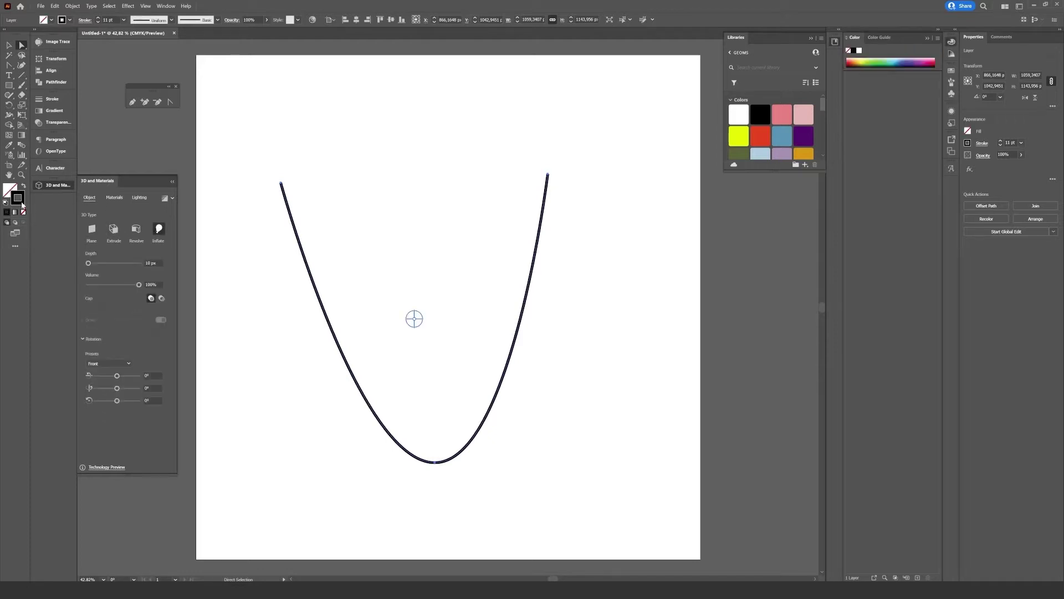
pyautogui.doubleClick(20, 200)
pyautogui.click(638, 256)
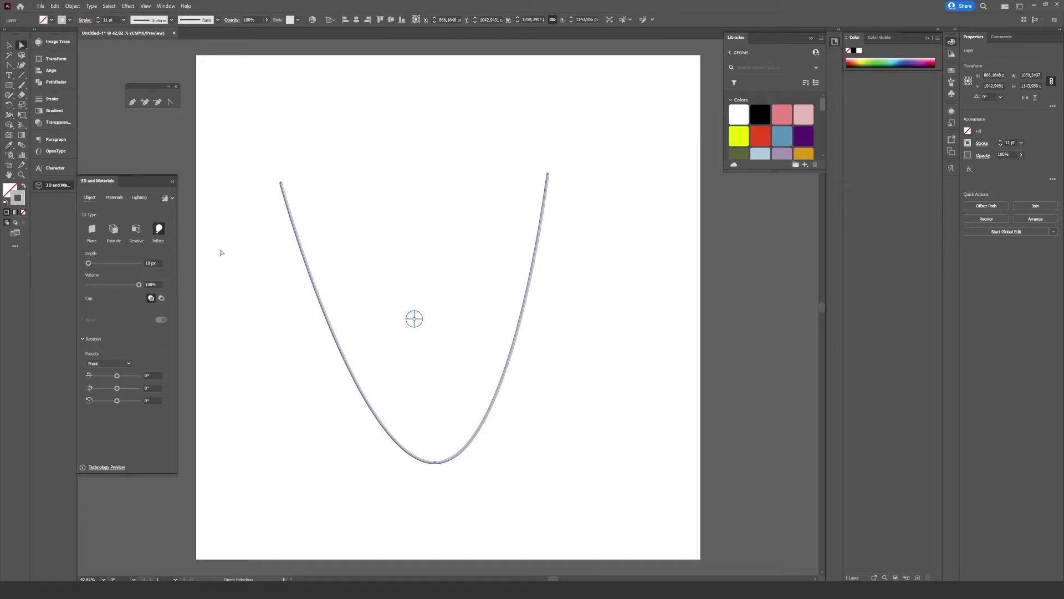
# Increase the inflated curve's stroke weight to 15 pt and deselect it.
pyautogui.click(50, 98)
pyautogui.click(107, 106)
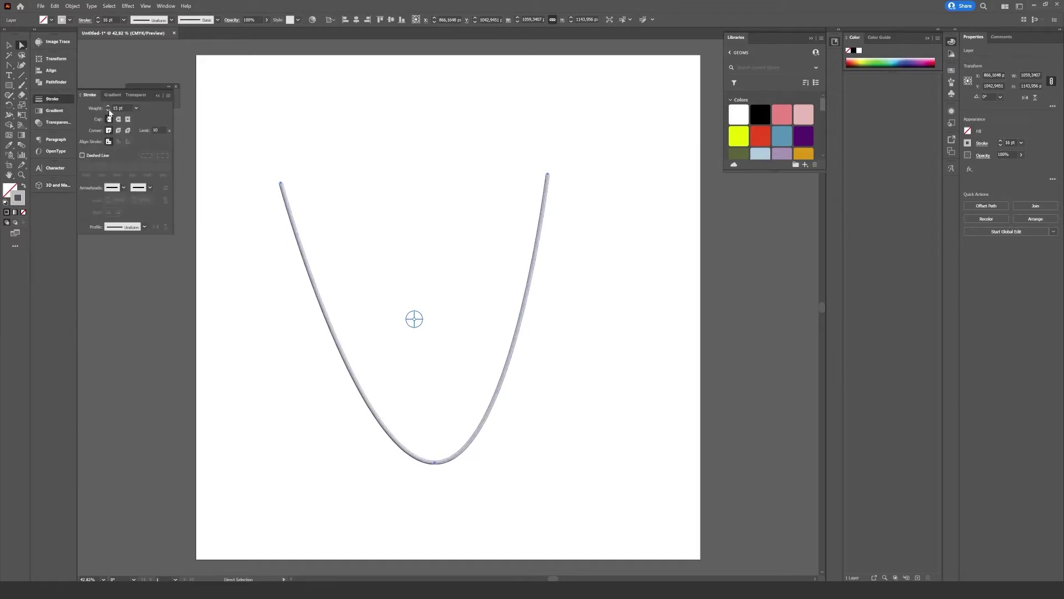
pyautogui.click(290, 381)
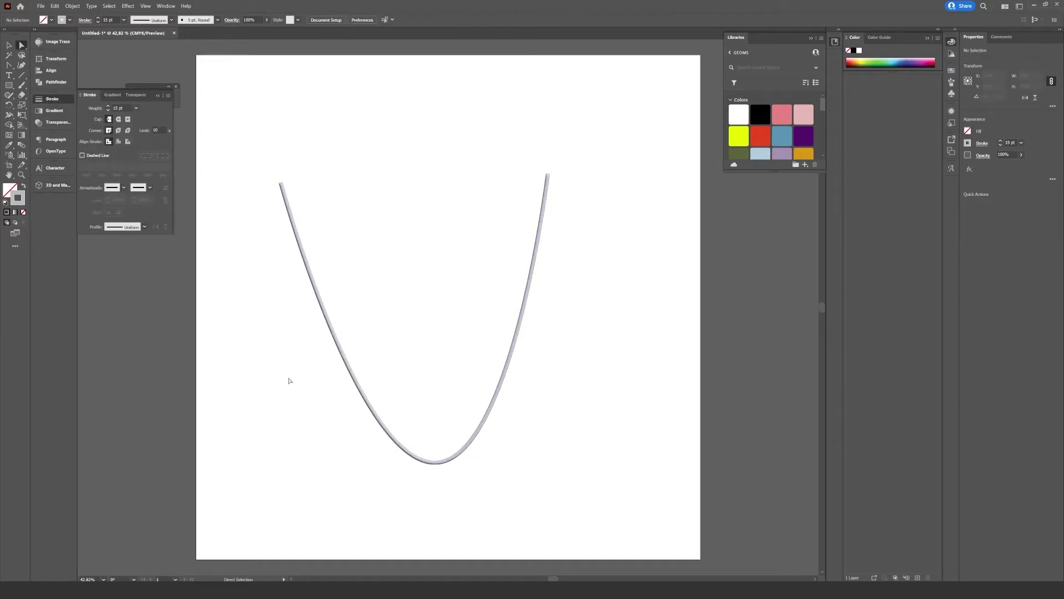
# Select the inflated curve and export it as an OBJ asset with the prefix cable into the project's Dropbox folder.
pyautogui.moveTo(648, 462); pyautogui.dragTo(638, 479)
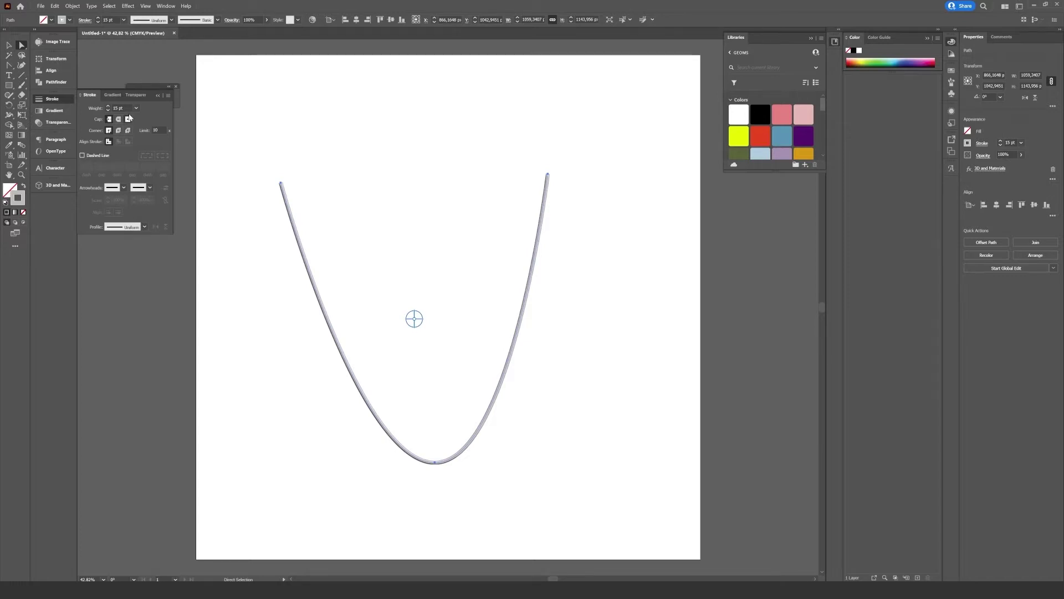
pyautogui.click(40, 7)
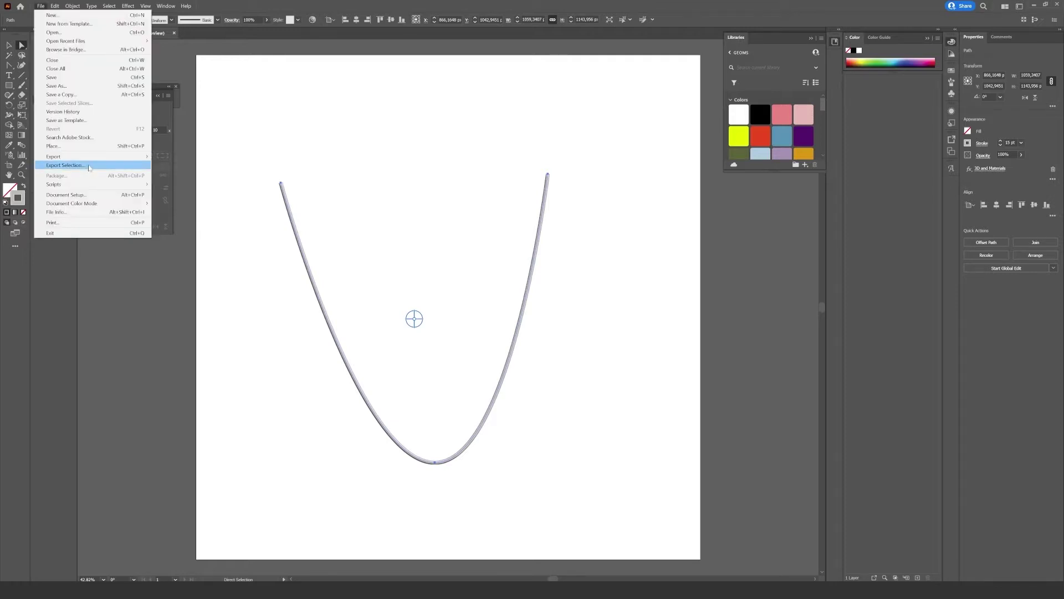
pyautogui.click(64, 165)
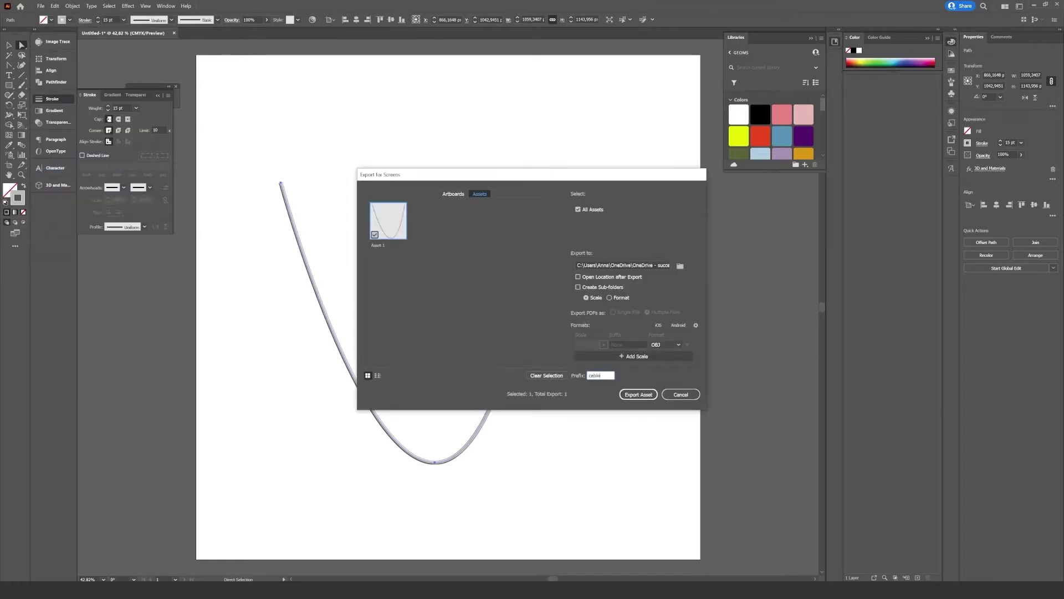
pyautogui.click(680, 266)
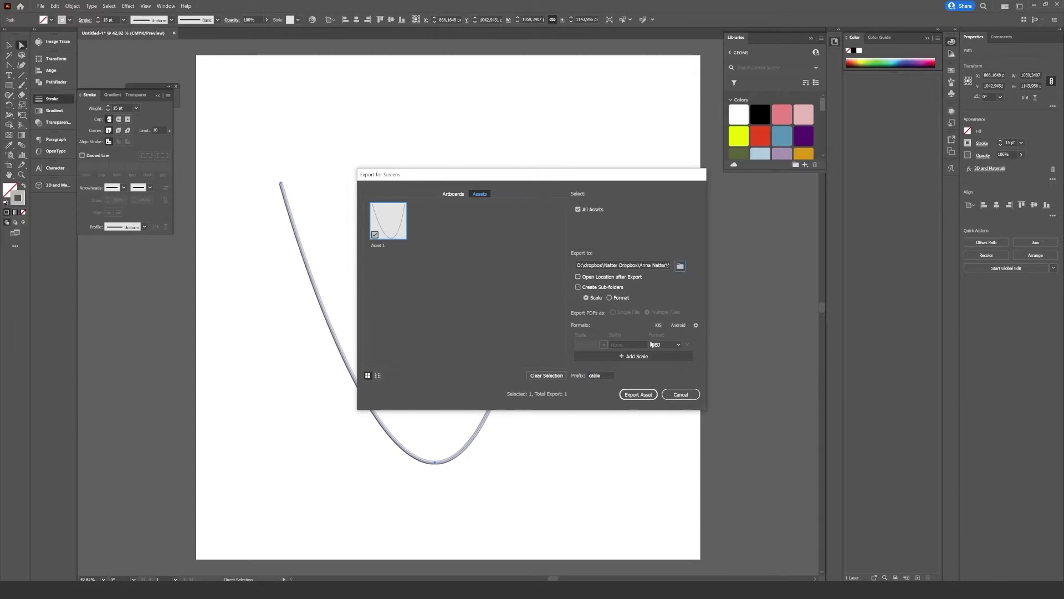
pyautogui.click(678, 346)
pyautogui.click(664, 347)
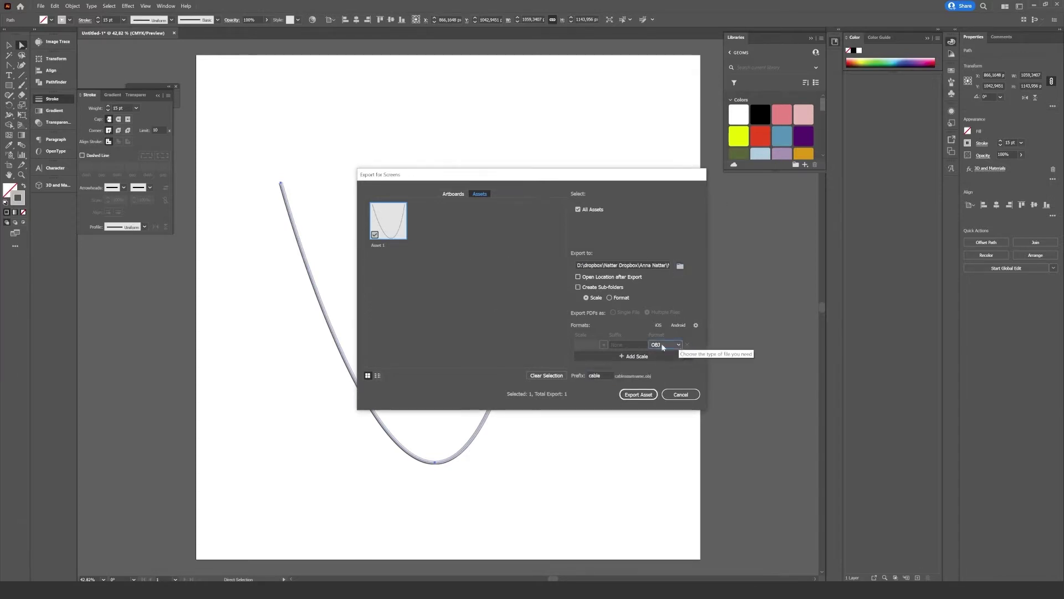
pyautogui.click(637, 396)
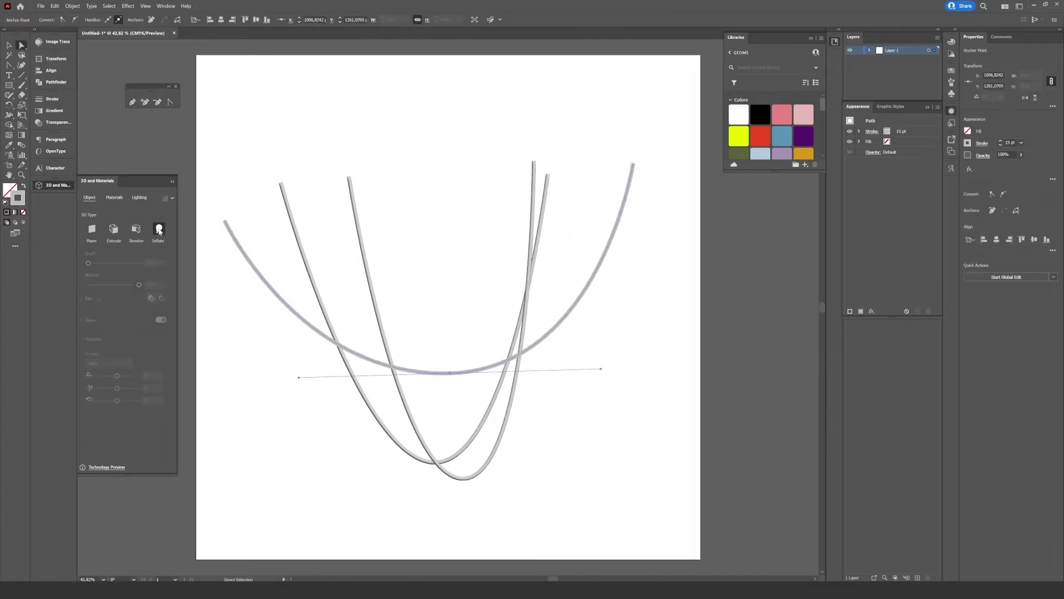
# Export the newly inflated third curve as a 3D asset.
pyautogui.click(40, 6)
pyautogui.click(65, 165)
pyautogui.click(638, 396)
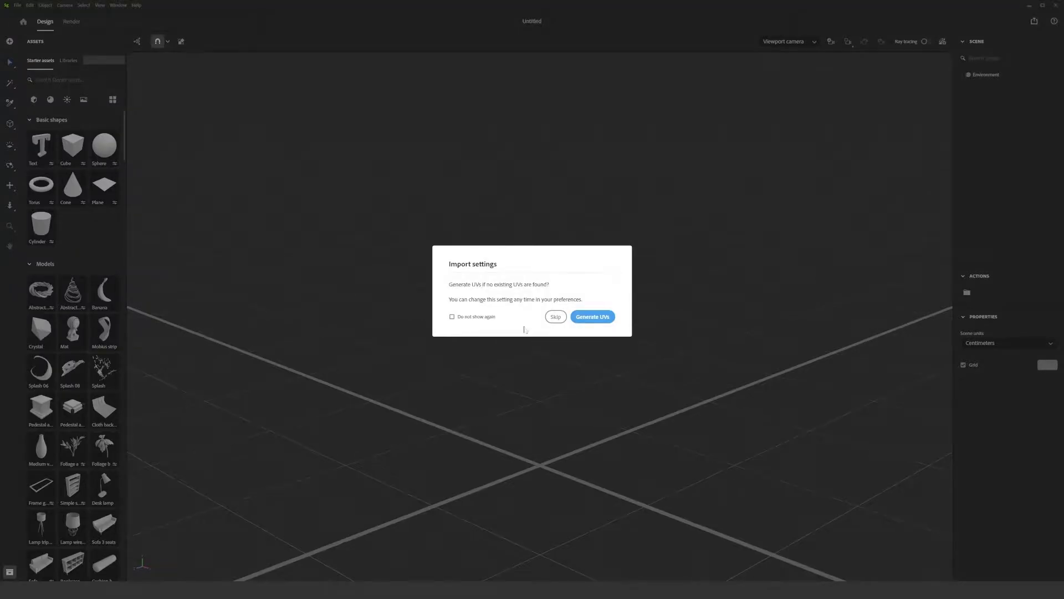
# In Stager, import the first cable model with generated UVs and move it to the ground.
pyautogui.click(588, 313)
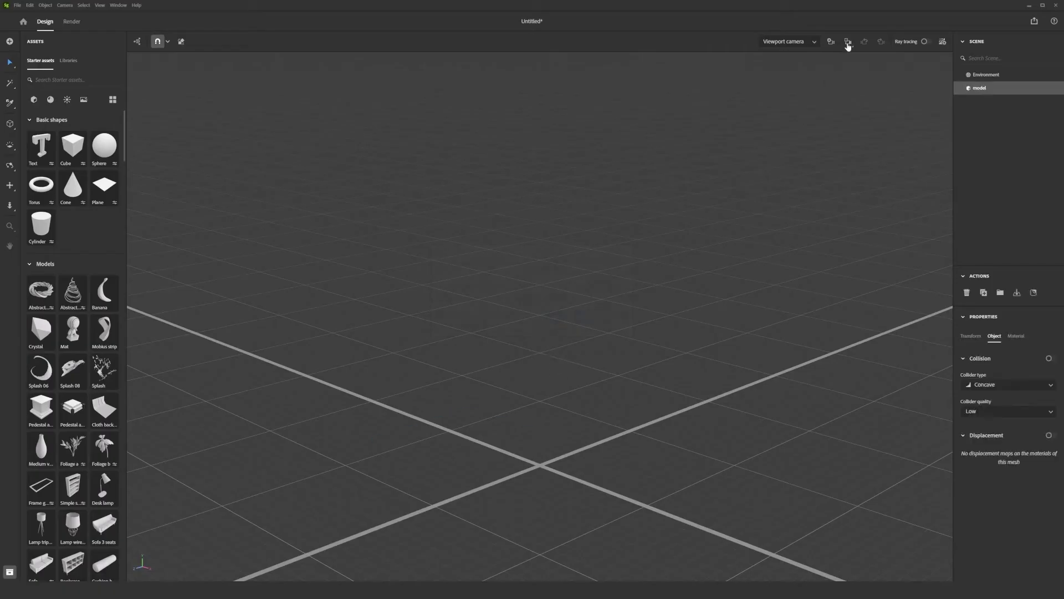
pyautogui.click(1017, 292)
pyautogui.moveTo(487, 368); pyautogui.dragTo(573, 349, button='right')
pyautogui.moveTo(573, 349); pyautogui.dragTo(561, 383, button='middle')
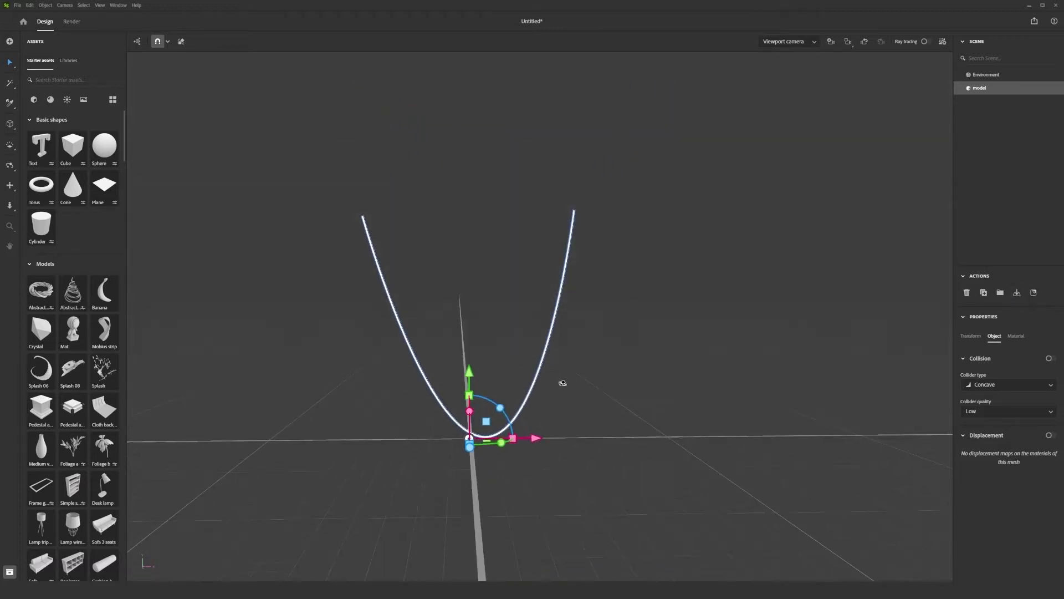
pyautogui.moveTo(561, 382); pyautogui.dragTo(574, 382, button='right')
# Import the other two cable models with generated UVs, moving the second one to the ground.
pyautogui.moveTo(663, 467); pyautogui.dragTo(546, 435)
pyautogui.click(590, 315)
pyautogui.click(1017, 295)
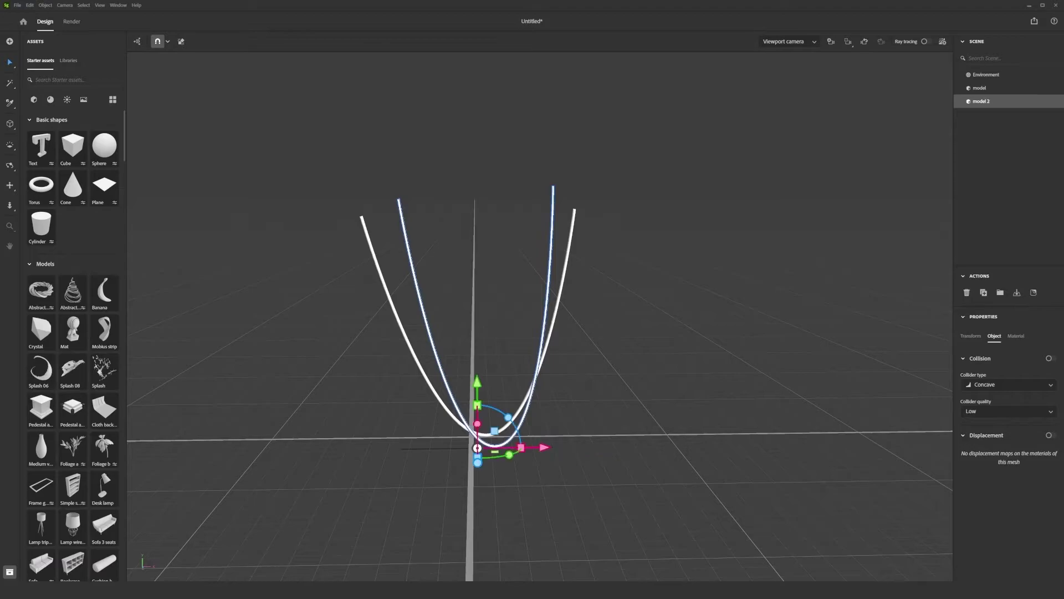
pyautogui.click(589, 315)
pyautogui.moveTo(660, 506); pyautogui.dragTo(466, 402)
pyautogui.moveTo(466, 403); pyautogui.dragTo(529, 401, button='right')
# Select all three cable models and align them with each other.
pyautogui.keyDown('shift'); pyautogui.click(1005, 90); pyautogui.keyUp('shift')
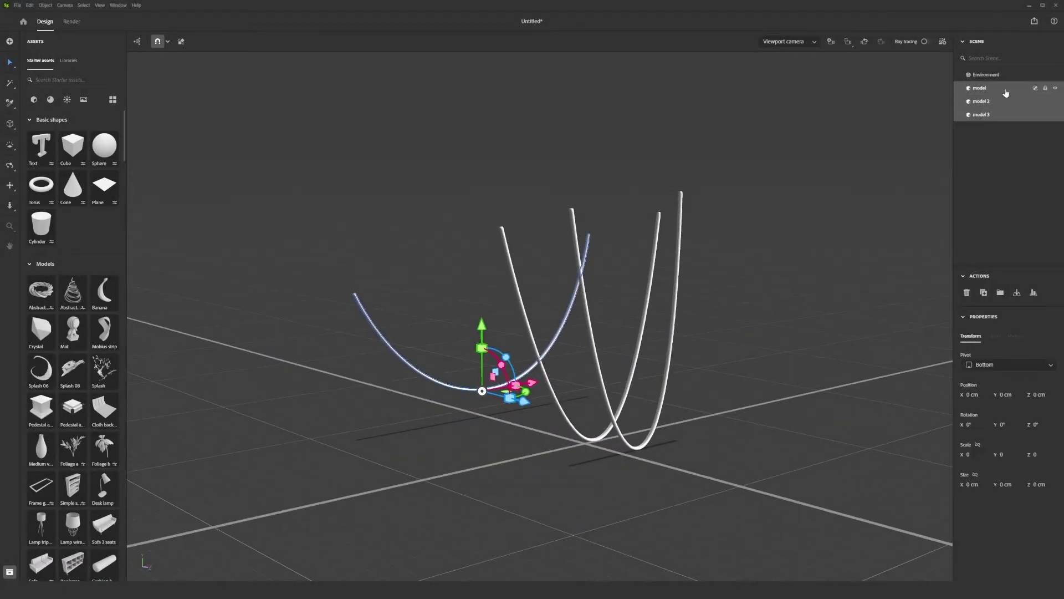
pyautogui.click(1033, 293)
pyautogui.click(398, 467)
pyautogui.click(637, 395)
pyautogui.click(601, 378)
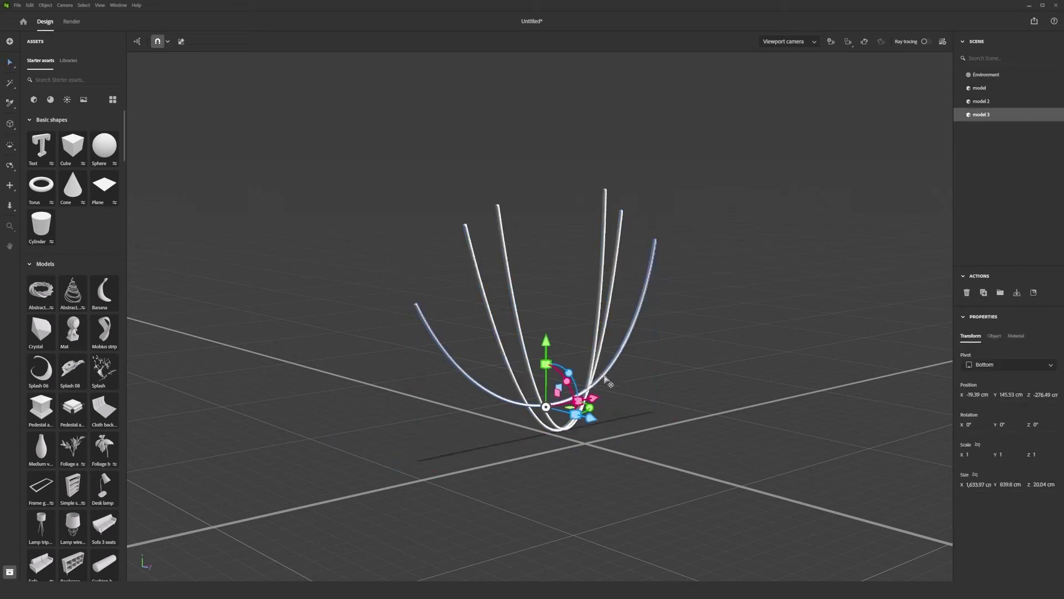
# Offset the aligned cables from one another in depth.
pyautogui.moveTo(592, 421); pyautogui.dragTo(606, 447)
pyautogui.press('Escape')
pyautogui.click(556, 429)
pyautogui.click(608, 453)
pyautogui.click(560, 428)
pyautogui.moveTo(670, 406); pyautogui.dragTo(521, 377, button='right')
# Duplicate all three cables together, then rotate the copies about the vertical axis and shift them.
pyautogui.moveTo(283, 171); pyautogui.dragTo(779, 485)
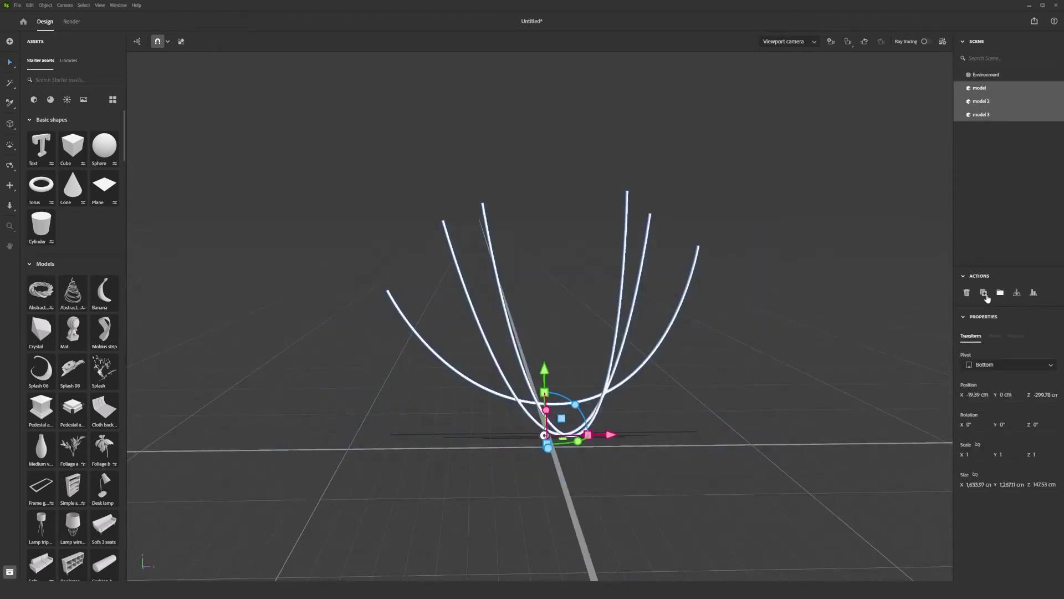
pyautogui.click(984, 293)
pyautogui.moveTo(578, 443); pyautogui.dragTo(550, 436)
pyautogui.moveTo(617, 367); pyautogui.dragTo(607, 342)
# Reposition the duplicated cables individually so they spread sideways and hang at different heights.
pyautogui.click(996, 89)
pyautogui.moveTo(539, 416); pyautogui.dragTo(422, 418)
pyautogui.click(990, 102)
pyautogui.moveTo(617, 331); pyautogui.dragTo(617, 292)
pyautogui.click(982, 116)
# Select all six cables and apply the Default basic material to them.
pyautogui.moveTo(257, 126); pyautogui.dragTo(859, 488)
pyautogui.click(50, 99)
pyautogui.click(45, 152)
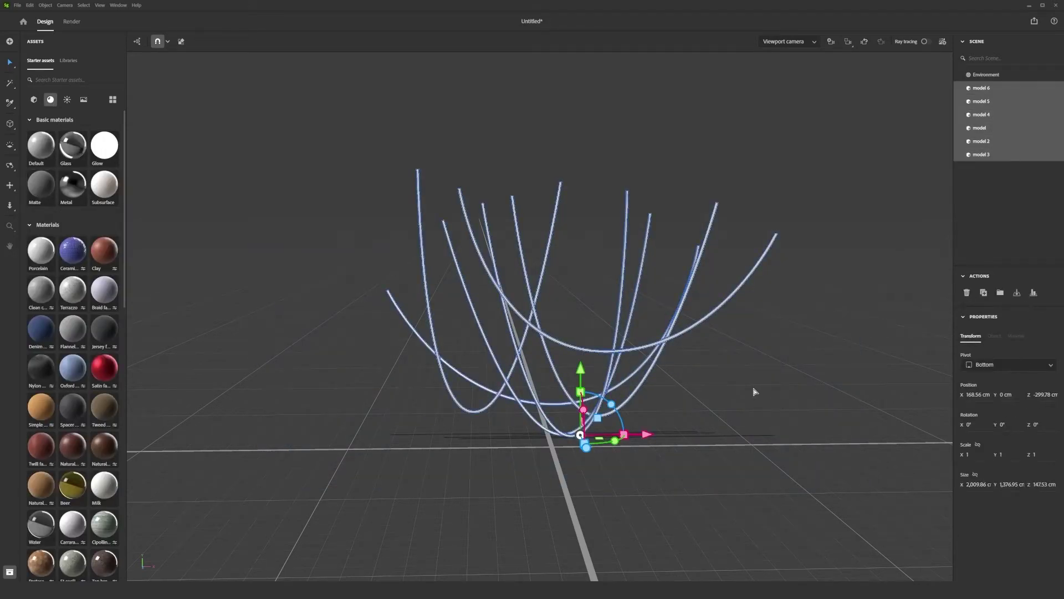
# Change the base color of the cables' shared material to red.
pyautogui.click(706, 320)
pyautogui.click(1017, 336)
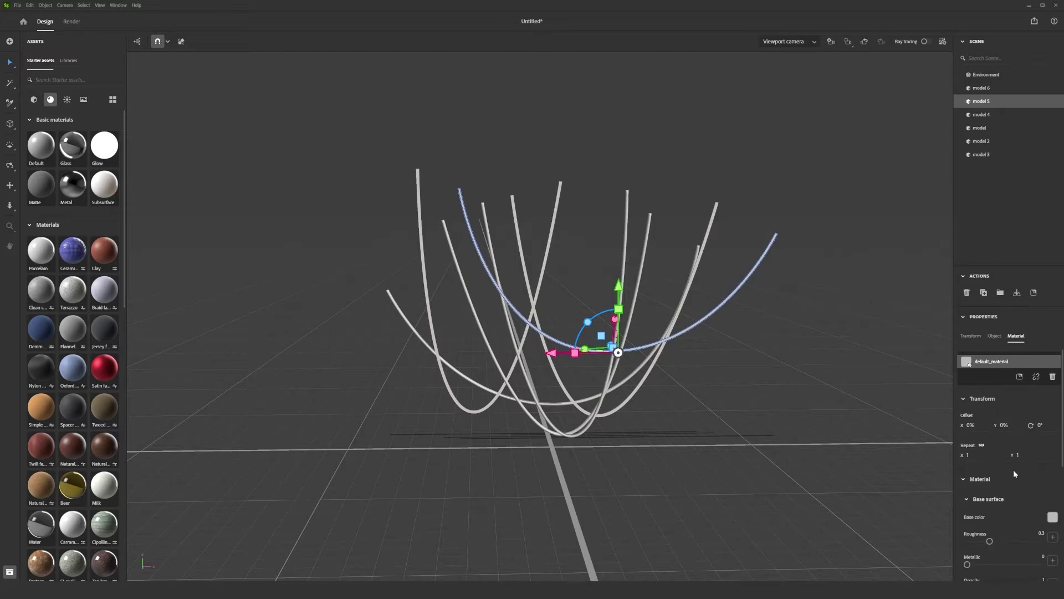
pyautogui.click(1052, 518)
pyautogui.click(1017, 434)
pyautogui.click(653, 444)
pyautogui.moveTo(653, 444); pyautogui.dragTo(812, 447, button='right')
pyautogui.moveTo(812, 447); pyautogui.dragTo(560, 375)
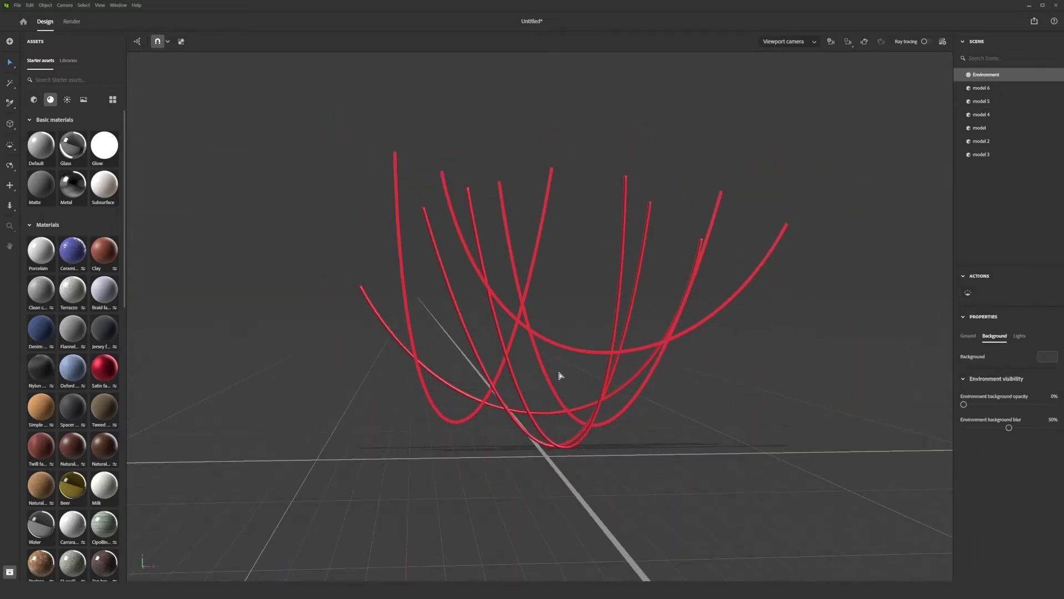
# Select all six red cables and export them together in OBJ format to the NVIDIA_STUDIO_PROJECT folder.
pyautogui.hotkey('ctrl', 'a')
pyautogui.click(17, 5)
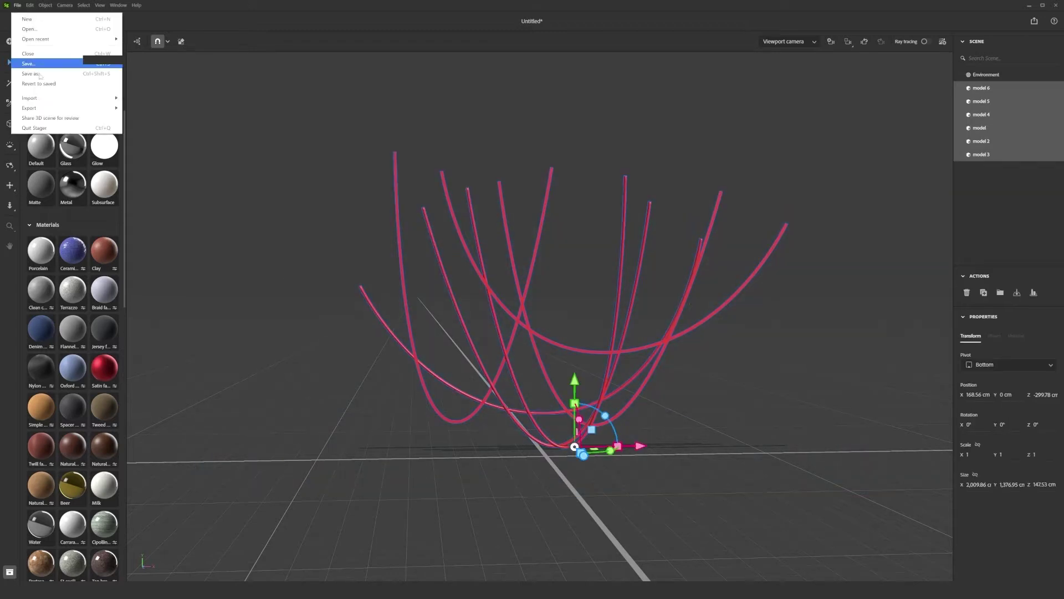
pyautogui.moveTo(67, 107)
pyautogui.click(160, 108)
pyautogui.click(478, 248)
pyautogui.click(476, 299)
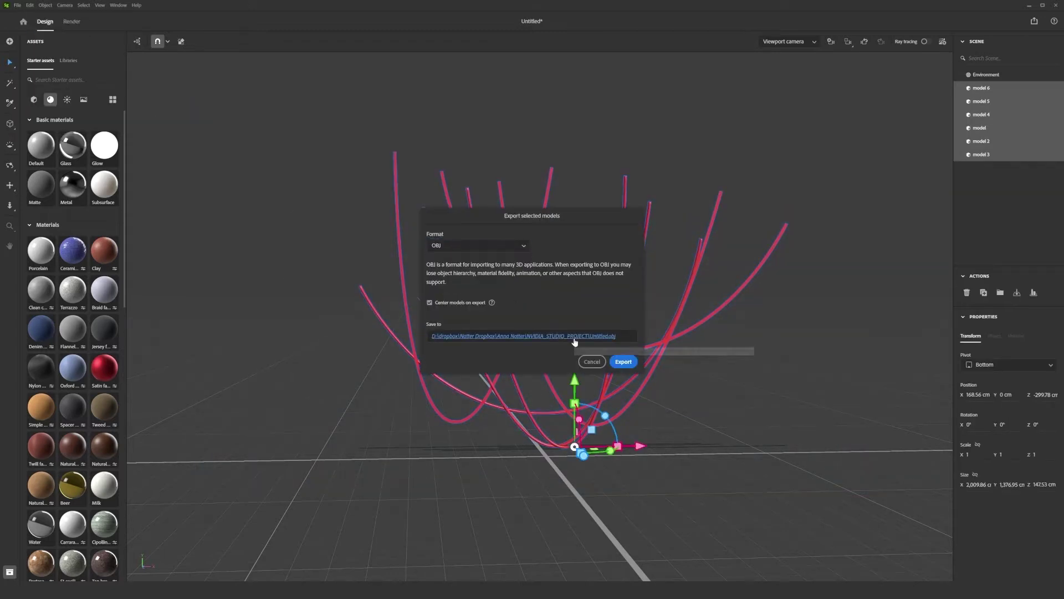
pyautogui.click(623, 362)
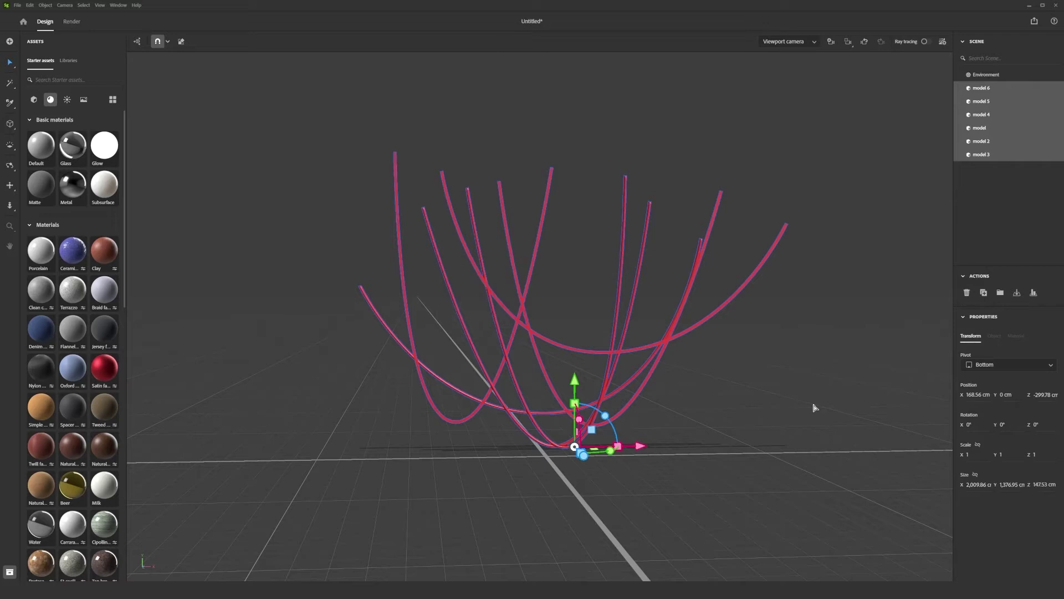
# Import the cables_together model without generating UVs, then scale it down and move it above the original cables.
pyautogui.moveTo(1063, 448); pyautogui.dragTo(718, 448)
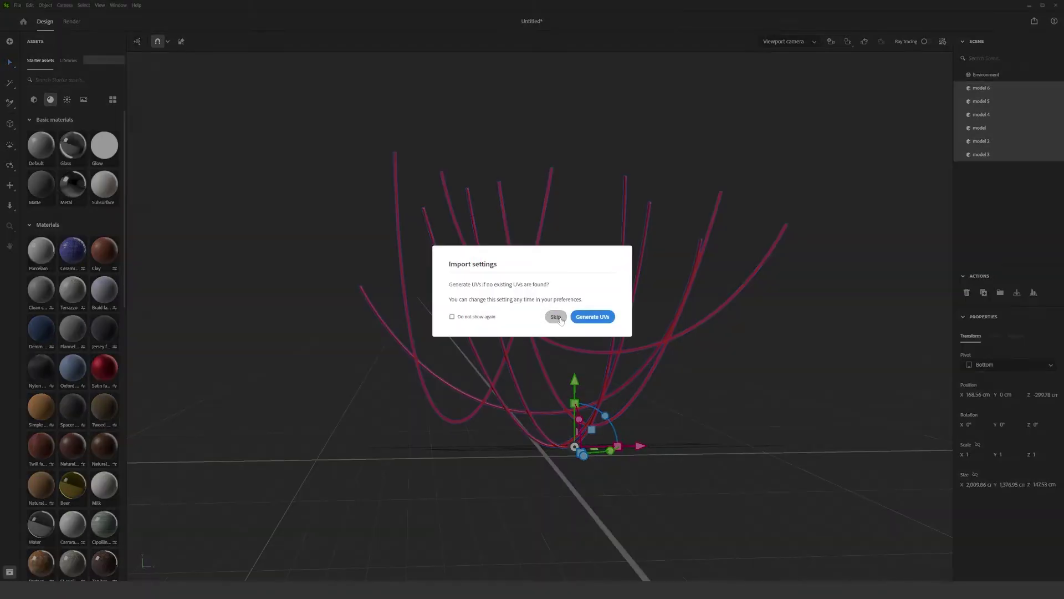
pyautogui.click(556, 316)
pyautogui.moveTo(718, 409); pyautogui.dragTo(721, 435)
pyautogui.moveTo(718, 391); pyautogui.dragTo(687, 252)
pyautogui.moveTo(779, 317); pyautogui.dragTo(540, 328)
# Move individual cables of the imported cables_together group sideways, away from the rest of the bundle.
pyautogui.click(542, 259)
pyautogui.click(370, 244)
pyautogui.moveTo(474, 304); pyautogui.dragTo(711, 307)
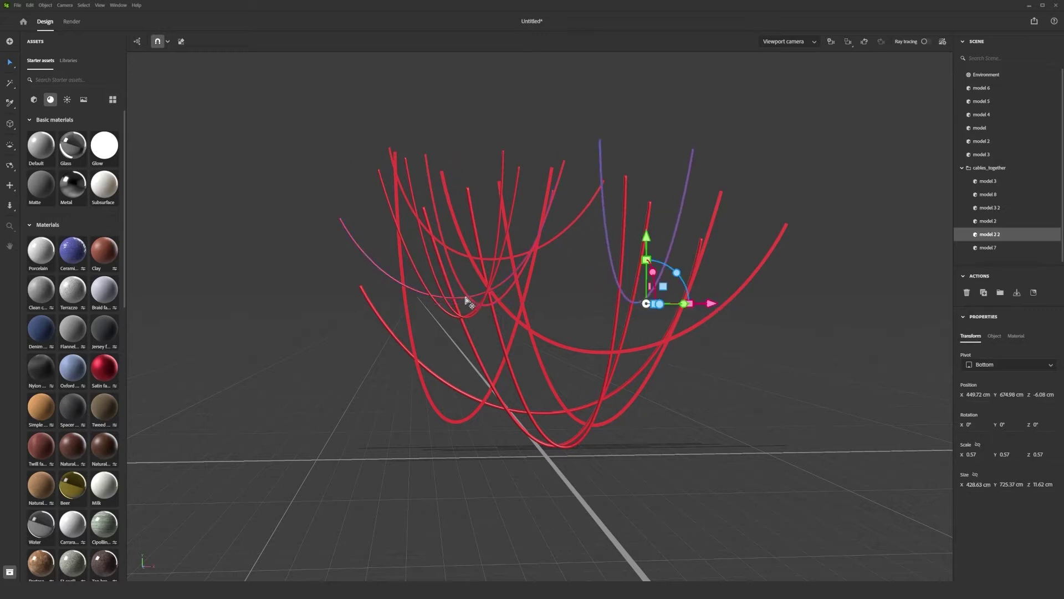
pyautogui.click(468, 299)
pyautogui.moveTo(520, 299); pyautogui.dragTo(633, 305)
pyautogui.moveTo(568, 230); pyautogui.dragTo(568, 259)
pyautogui.click(256, 226)
pyautogui.moveTo(257, 226); pyautogui.dragTo(308, 252, button='right')
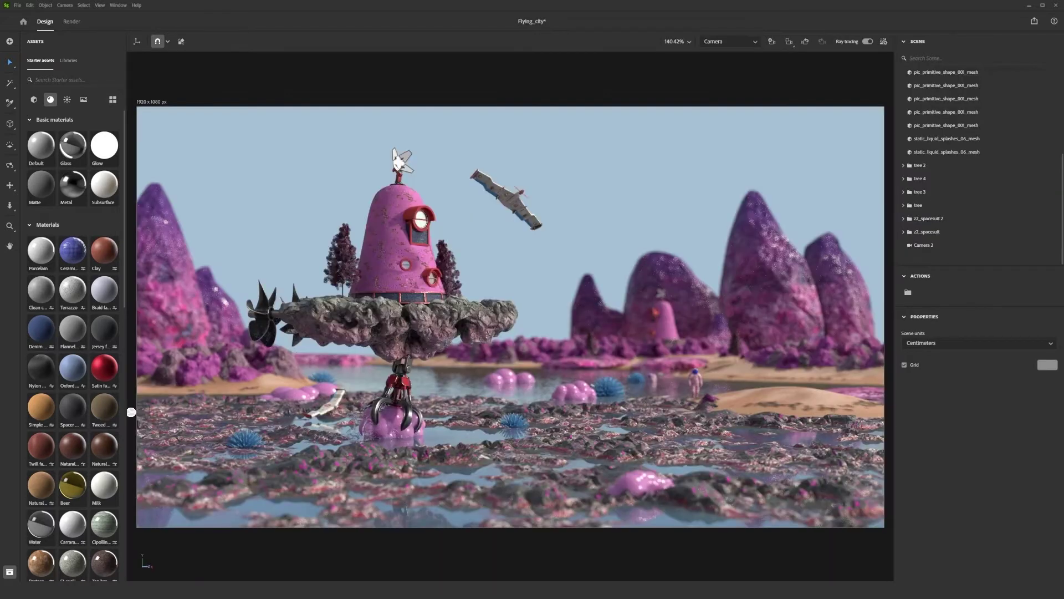
# Import cables_together into the Flying_city scene with generated UVs and scale it down to fit beneath the floating island.
pyautogui.moveTo(451, 421); pyautogui.dragTo(451, 421)
pyautogui.click(589, 314)
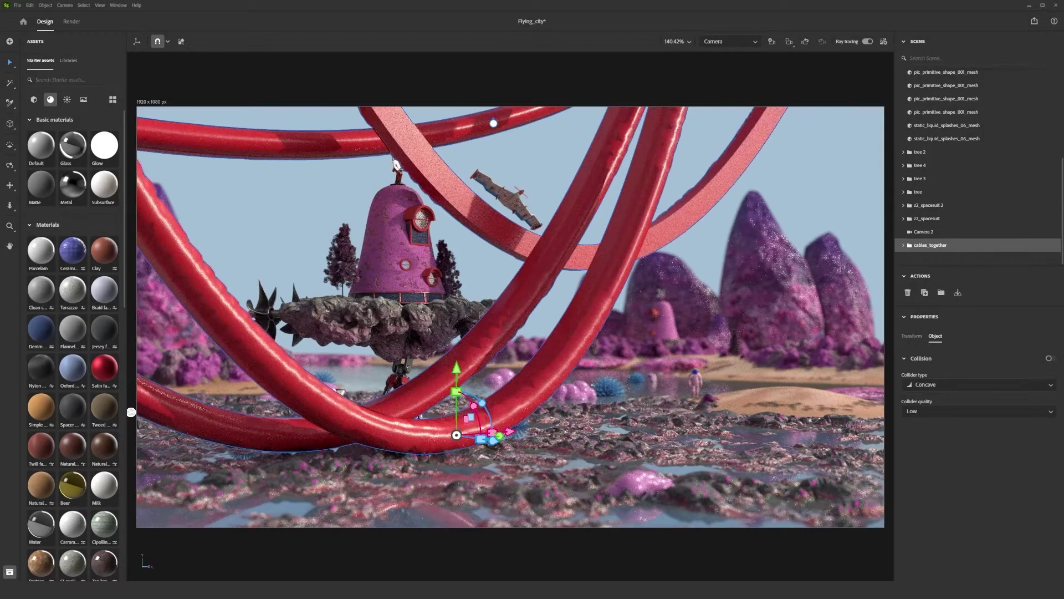
pyautogui.click(456, 392)
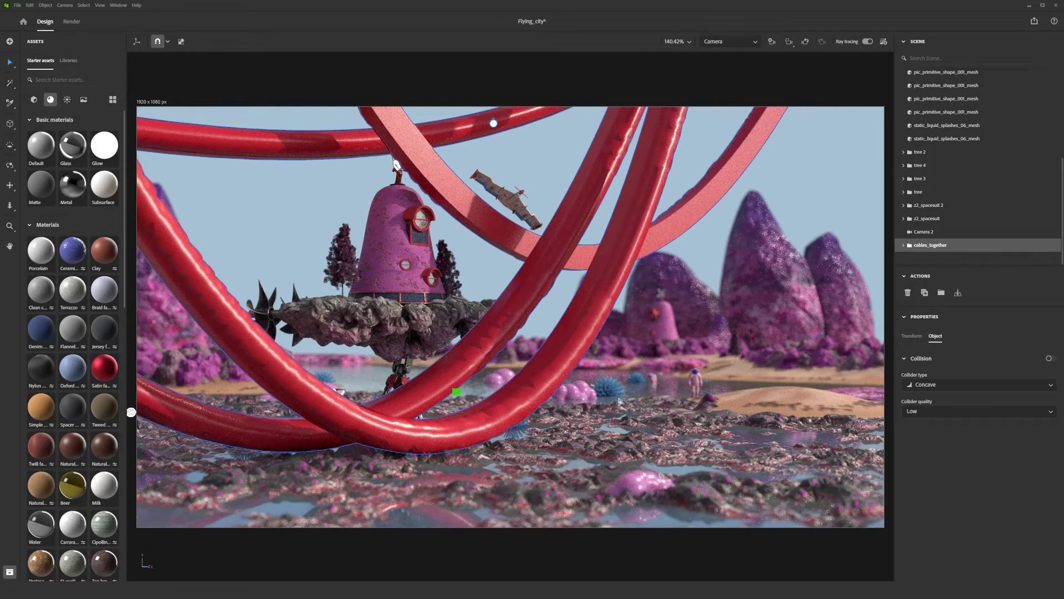
pyautogui.moveTo(456, 392); pyautogui.dragTo(444, 451)
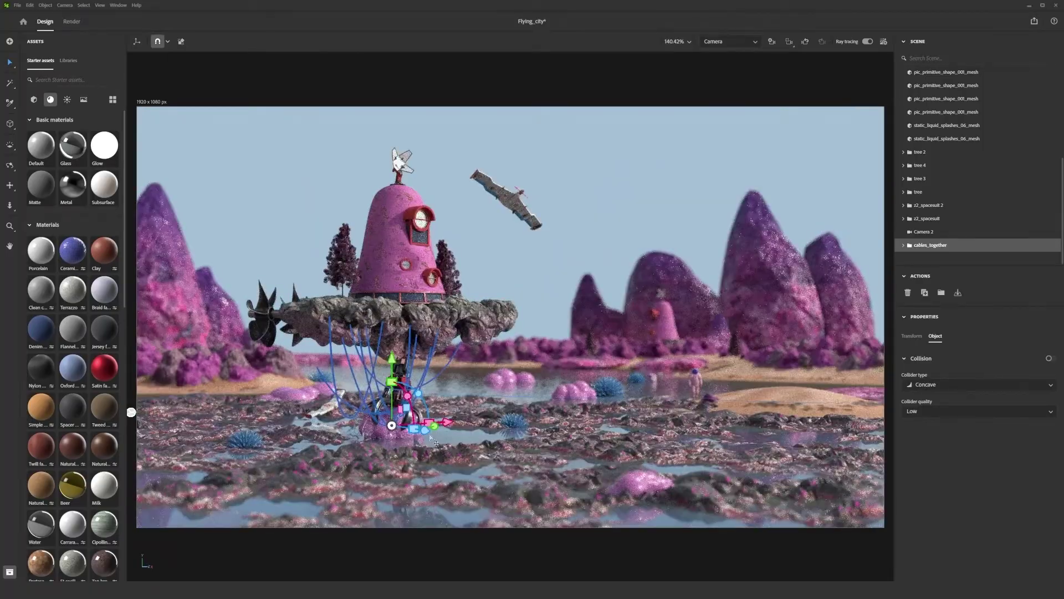
# Use the viewport camera to position the cables_together group in depth under the floating island.
pyautogui.click(730, 42)
pyautogui.click(726, 54)
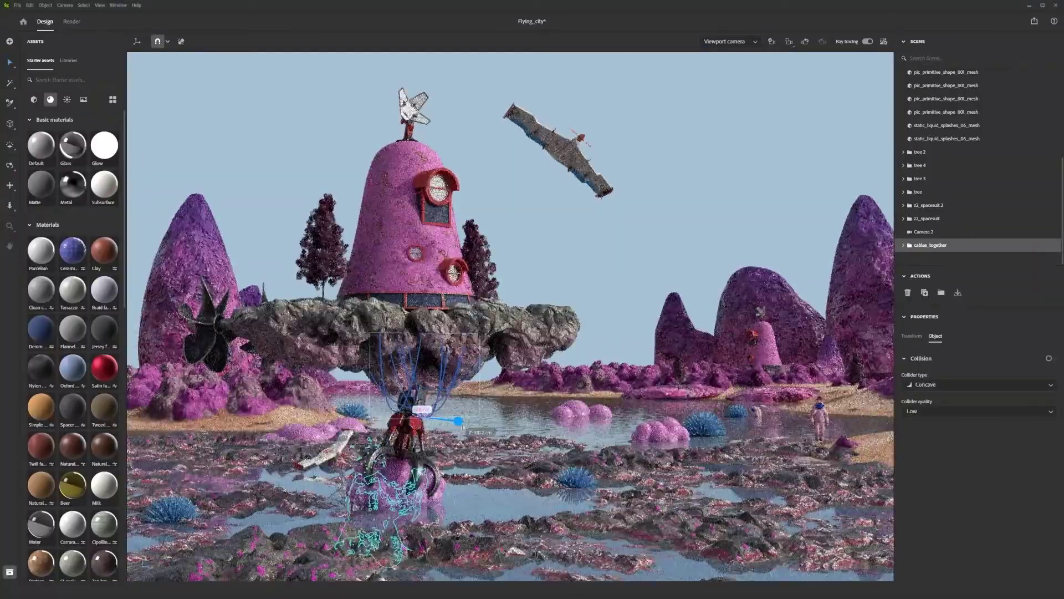
pyautogui.click(581, 287)
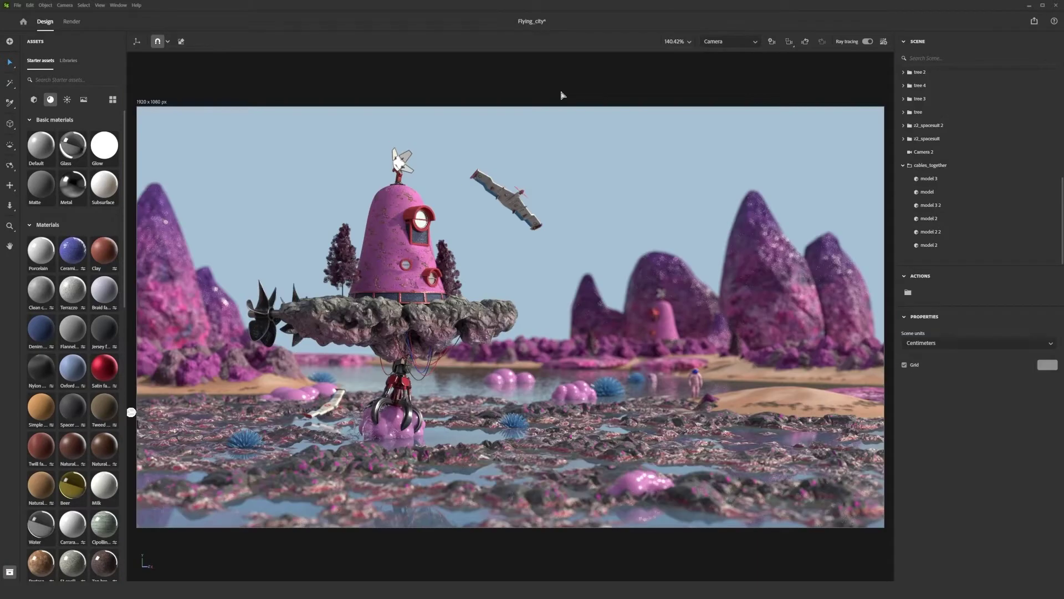
pyautogui.scroll(-2, 968, 192)
# Duplicate the cables_together group and move the copy sideways toward the island's propeller.
pyautogui.click(959, 168)
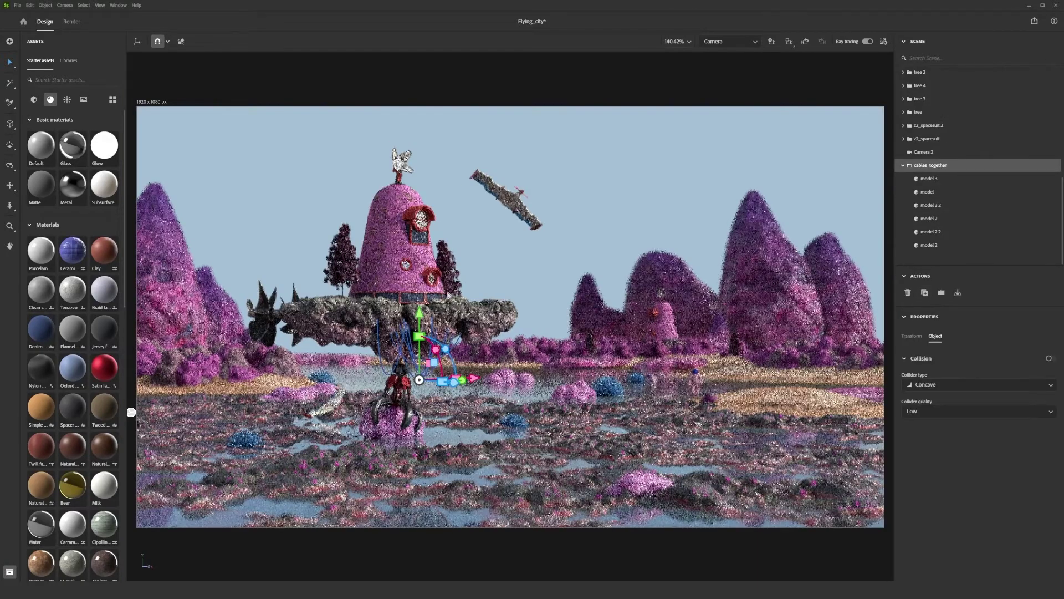
pyautogui.click(925, 292)
pyautogui.moveTo(472, 378); pyautogui.dragTo(404, 381)
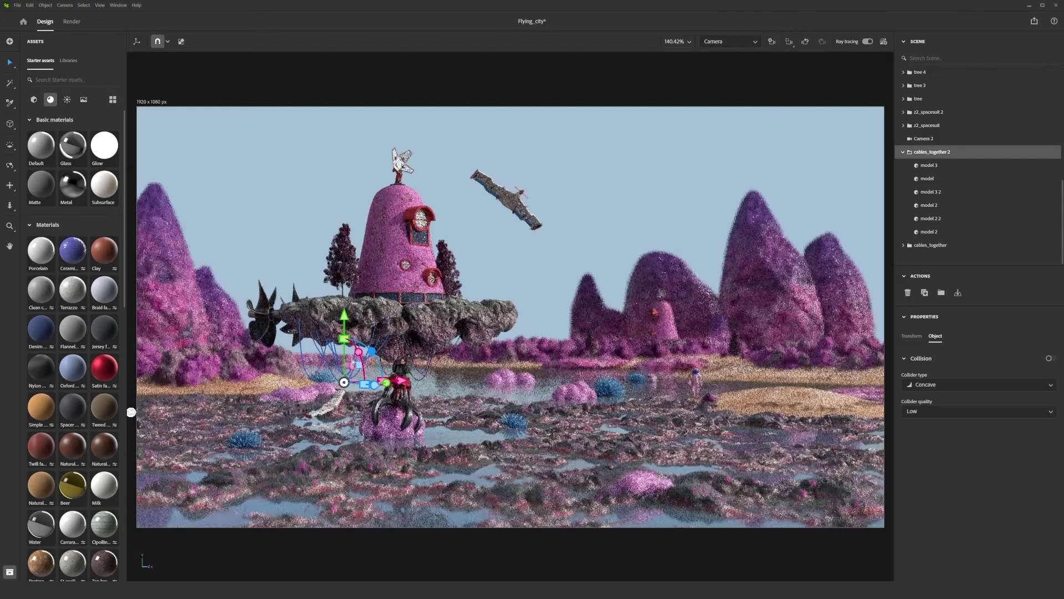
# Resize the copied cable group to about 54.06 cm wide and 18.22 cm tall, and raise it against the island's underside.
pyautogui.click(906, 340)
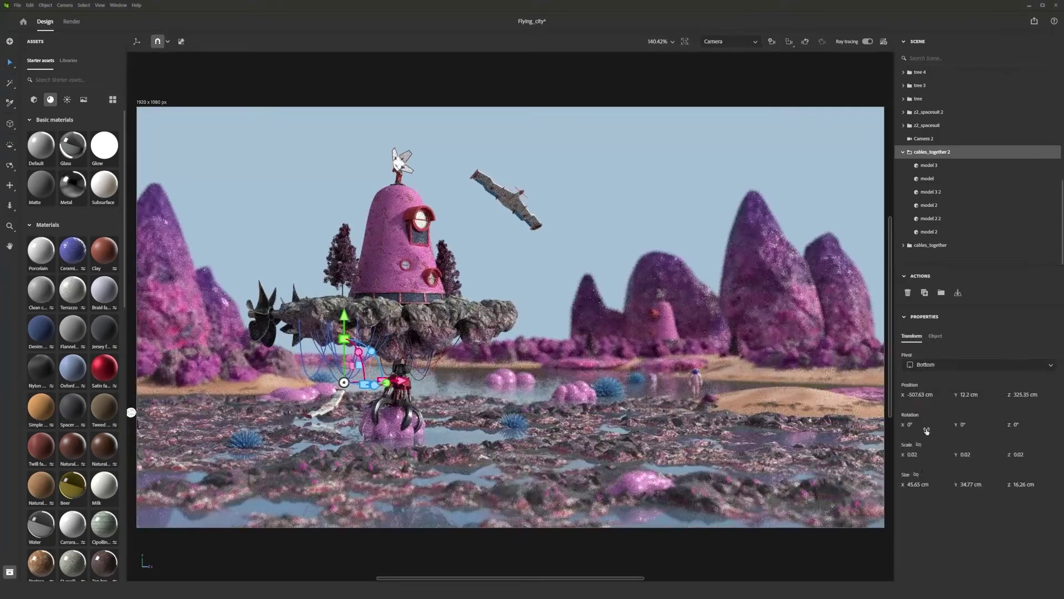
pyautogui.moveTo(918, 484); pyautogui.dragTo(943, 484)
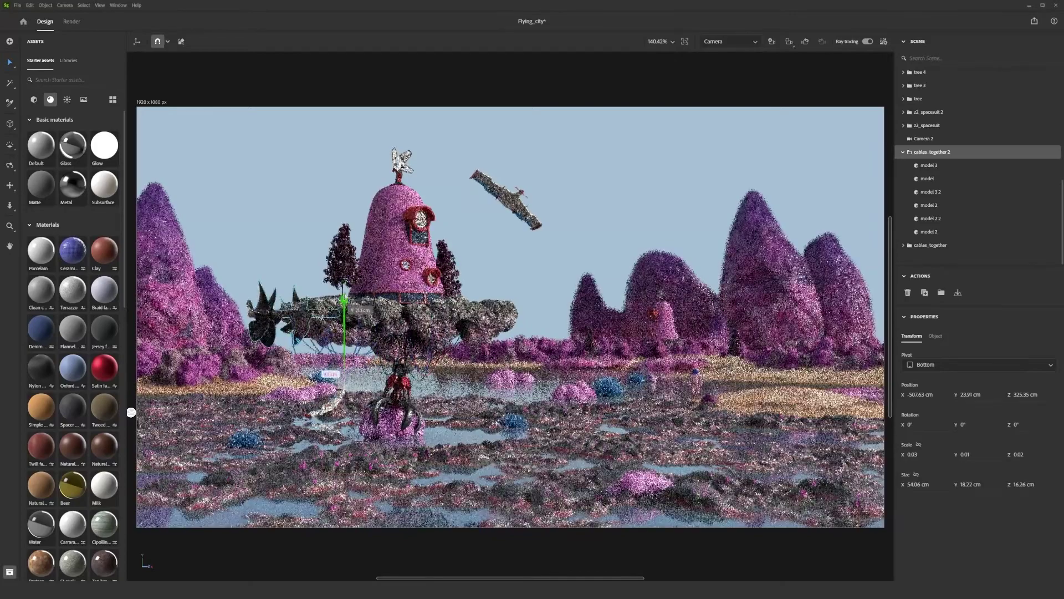
pyautogui.click(323, 83)
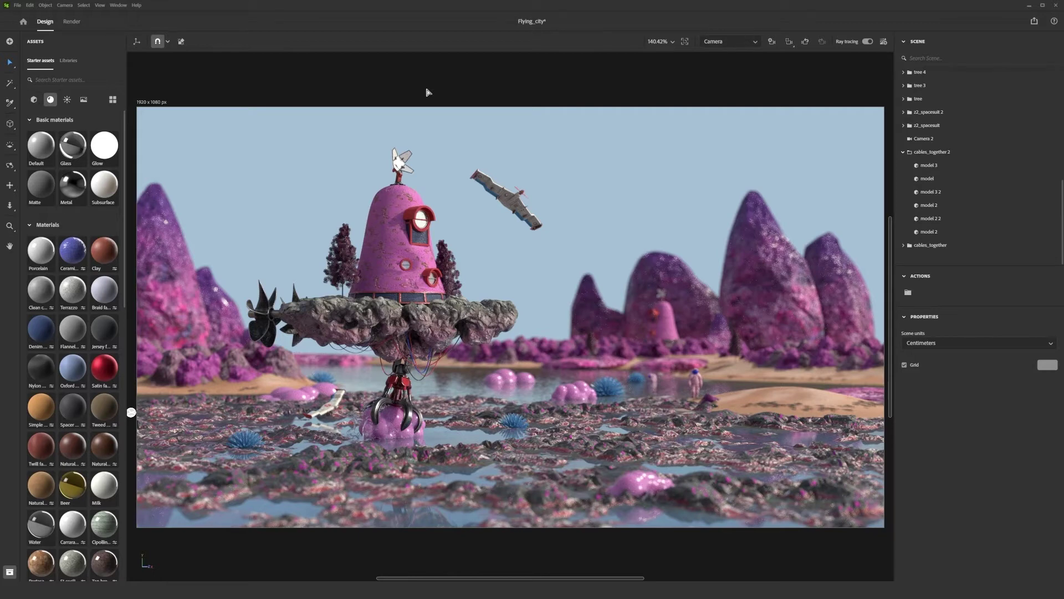
# Save the Flying_city scene and render the Camera view with the High quality preset.
pyautogui.hotkey('ctrl', 's')
pyautogui.click(73, 22)
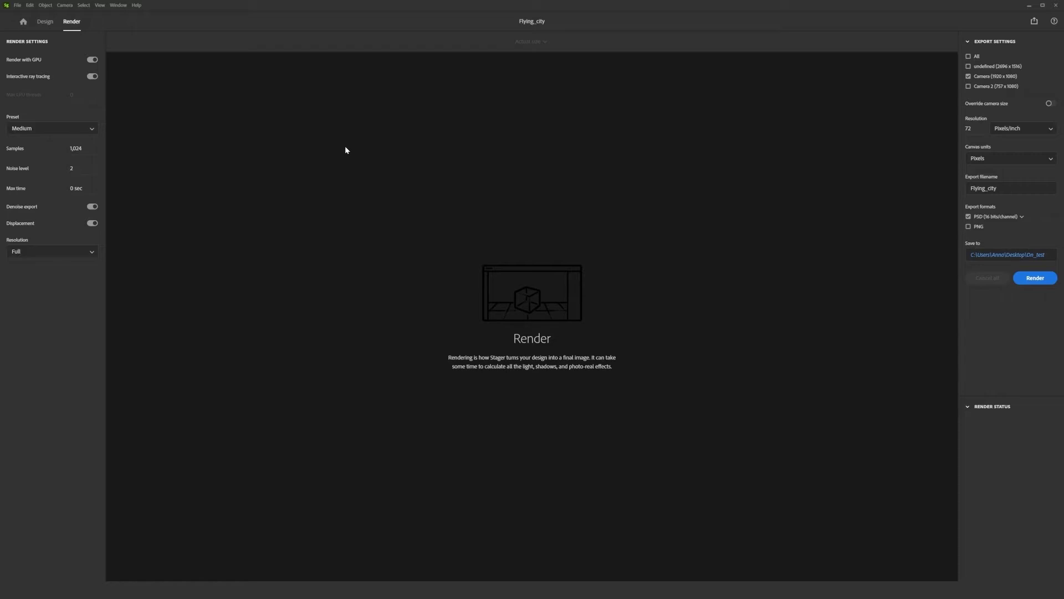
pyautogui.click(83, 131)
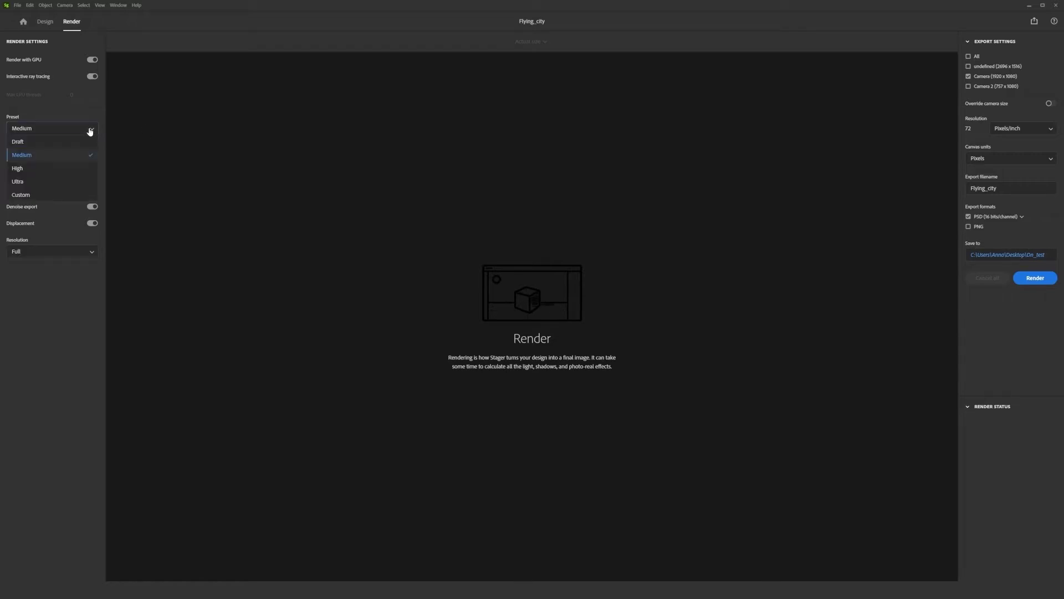
pyautogui.click(55, 170)
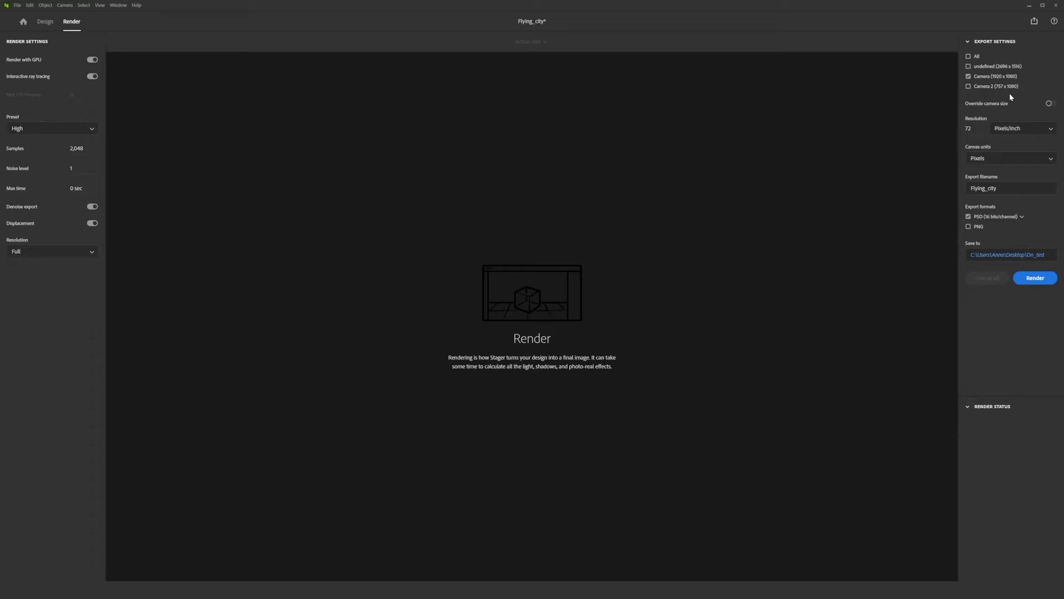
pyautogui.click(1036, 278)
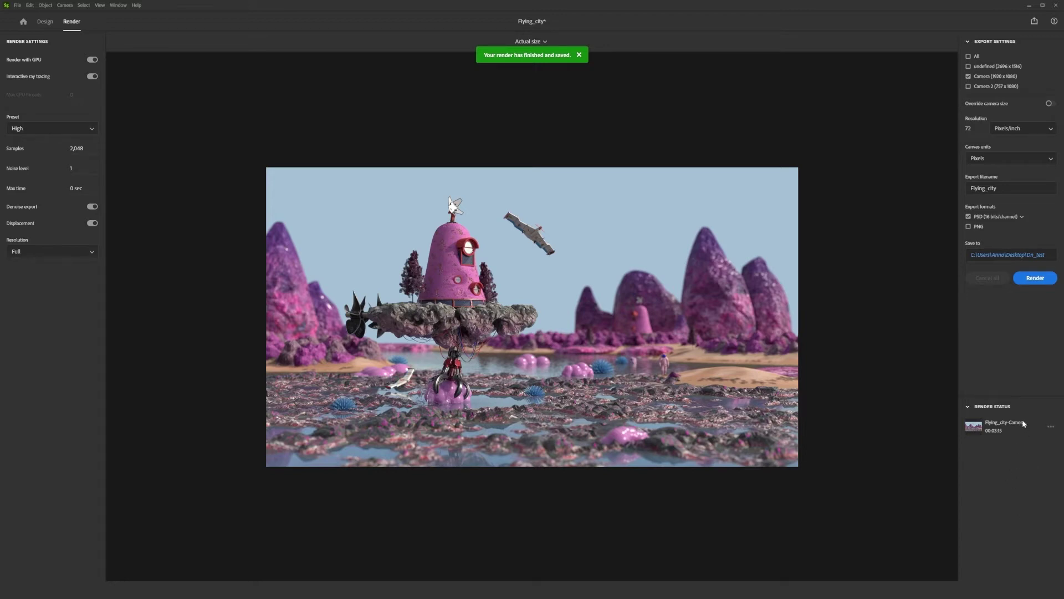
# Open the finished Flying_city-Camera render in Photoshop and close the other open documents.
pyautogui.click(1051, 428)
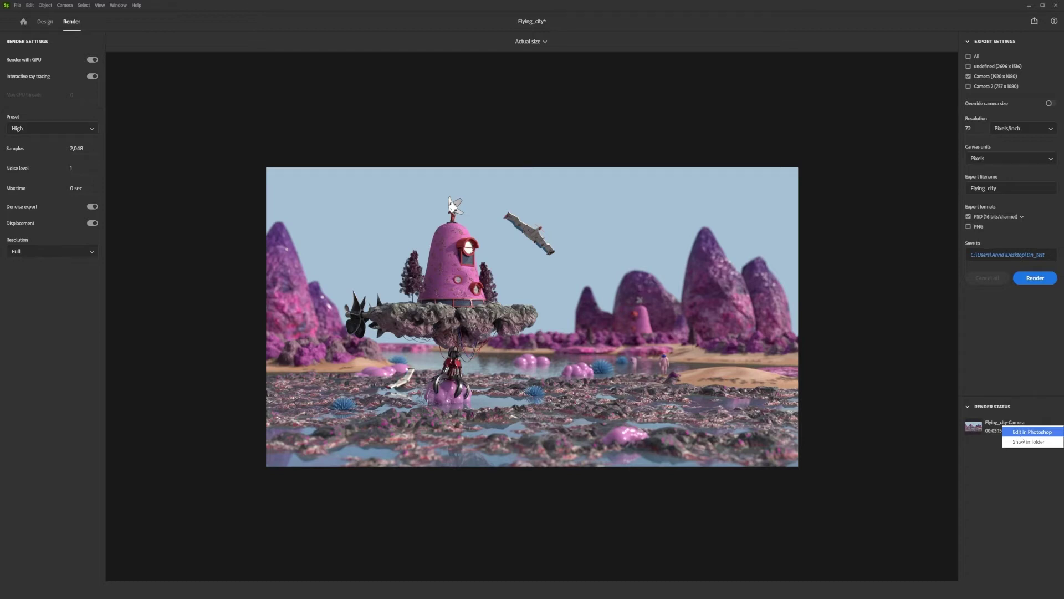
pyautogui.click(1022, 434)
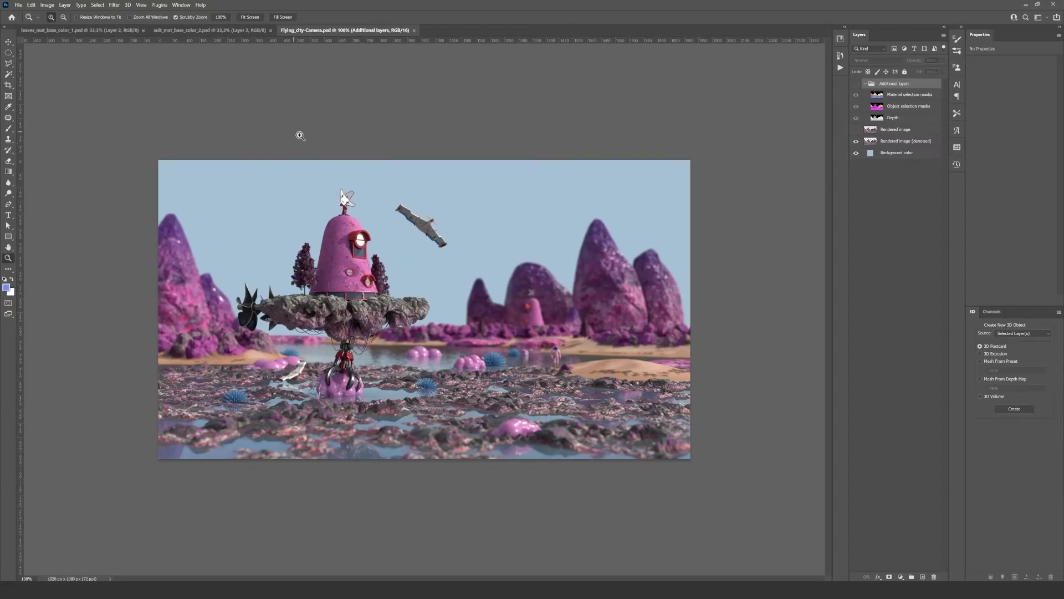
pyautogui.click(143, 30)
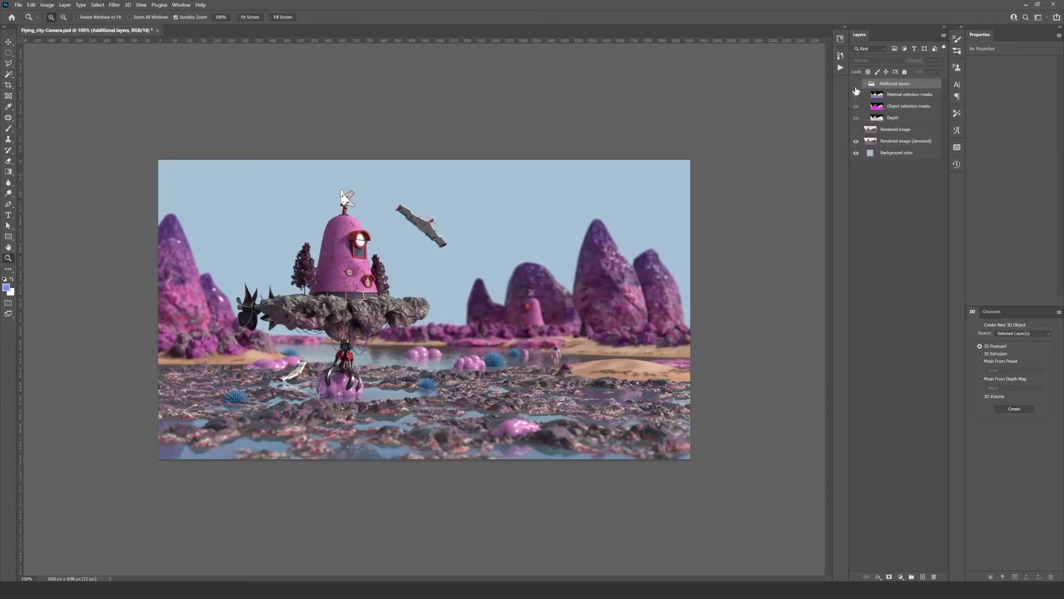
# Show the Additional layers group and toggle its mask layers to examine the material and object selection masks.
pyautogui.click(856, 83)
pyautogui.click(856, 95)
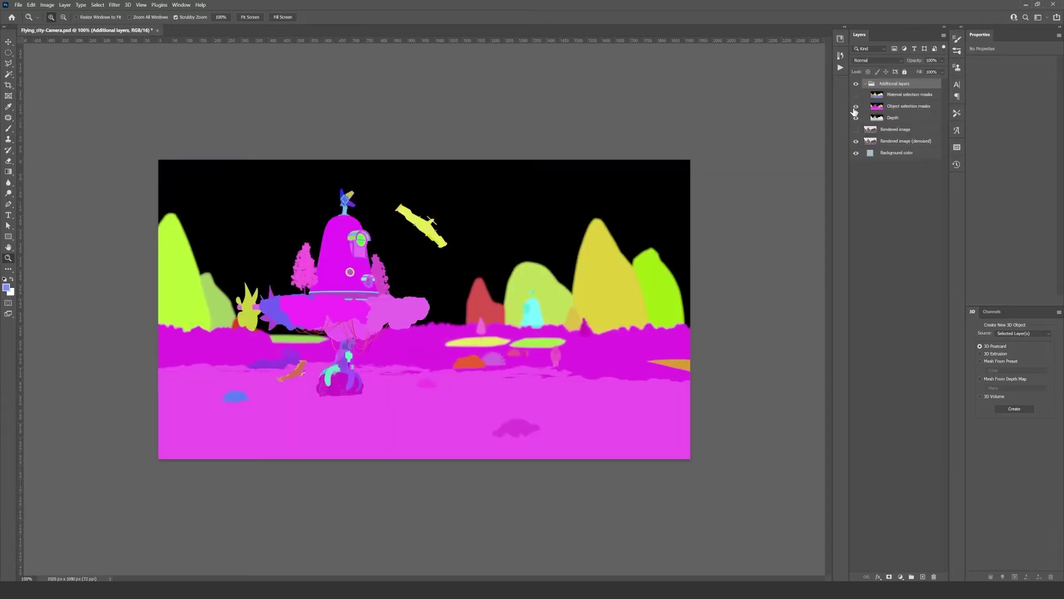
pyautogui.click(856, 106)
pyautogui.click(856, 106)
pyautogui.click(856, 95)
# Hide and collapse the Additional layers group, then select the Rendered image (denoised) layer.
pyautogui.click(856, 84)
pyautogui.click(865, 84)
pyautogui.click(880, 108)
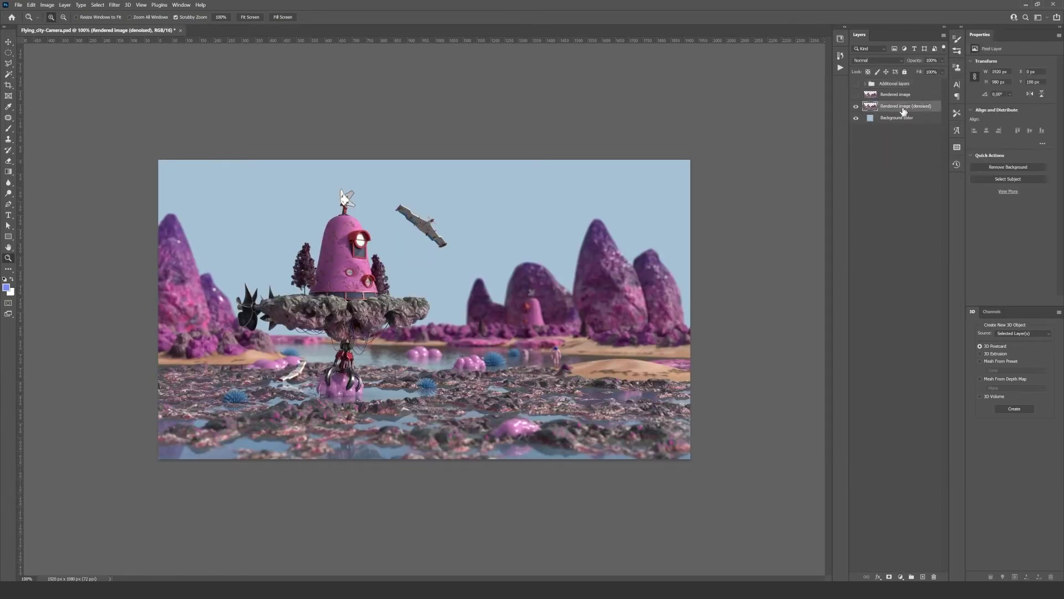
# Rasterize the Background color layer.
pyautogui.click(883, 123)
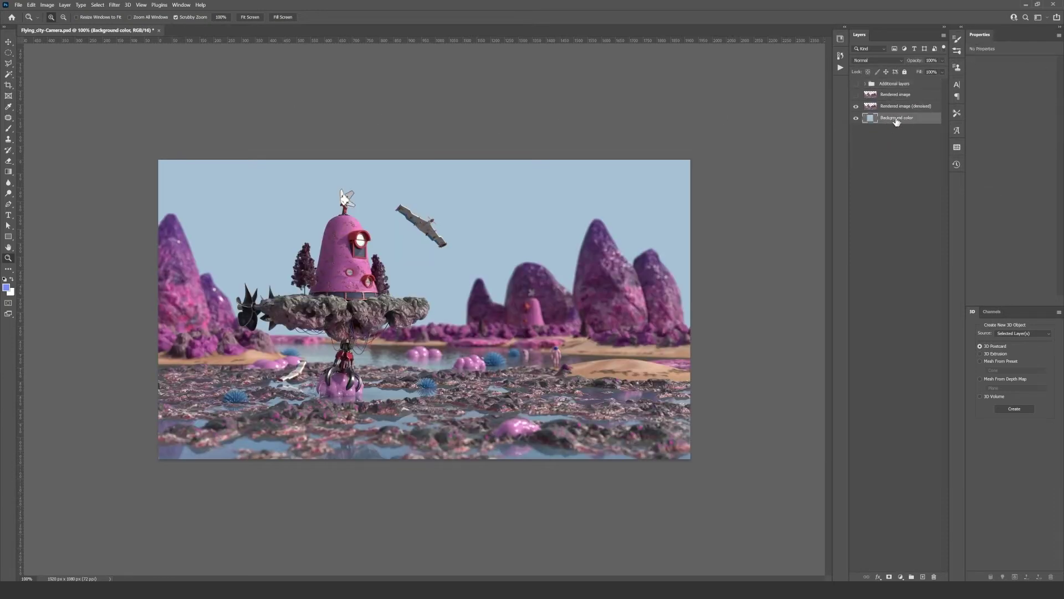
pyautogui.rightClick(896, 118)
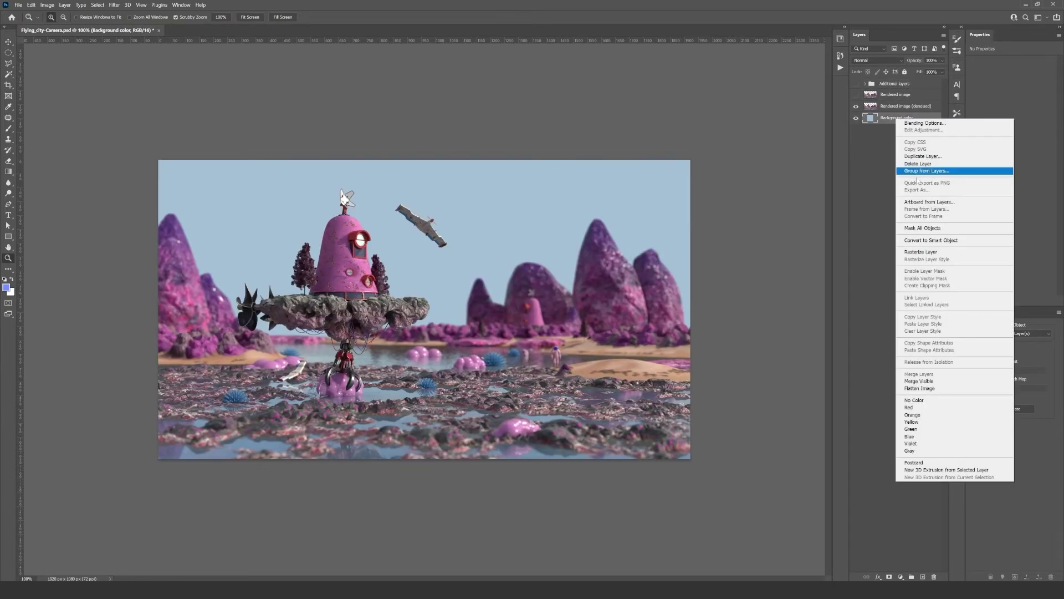
pyautogui.click(924, 252)
# Replace the plain background with a blue cloudy sky using Sky Replacement, with the sky scale at 107, output to new layers.
pyautogui.click(31, 5)
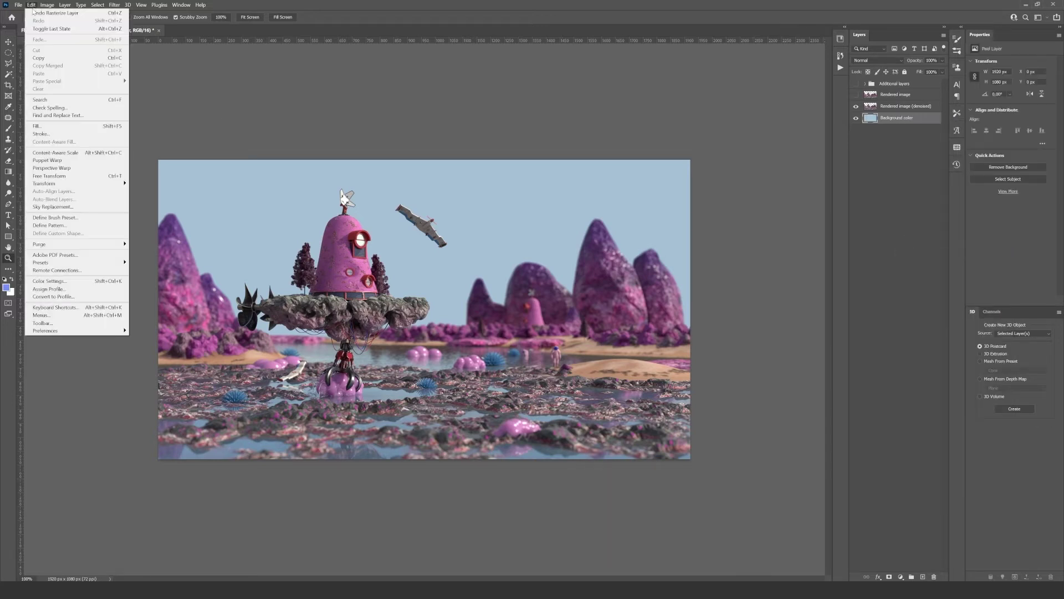
pyautogui.click(53, 207)
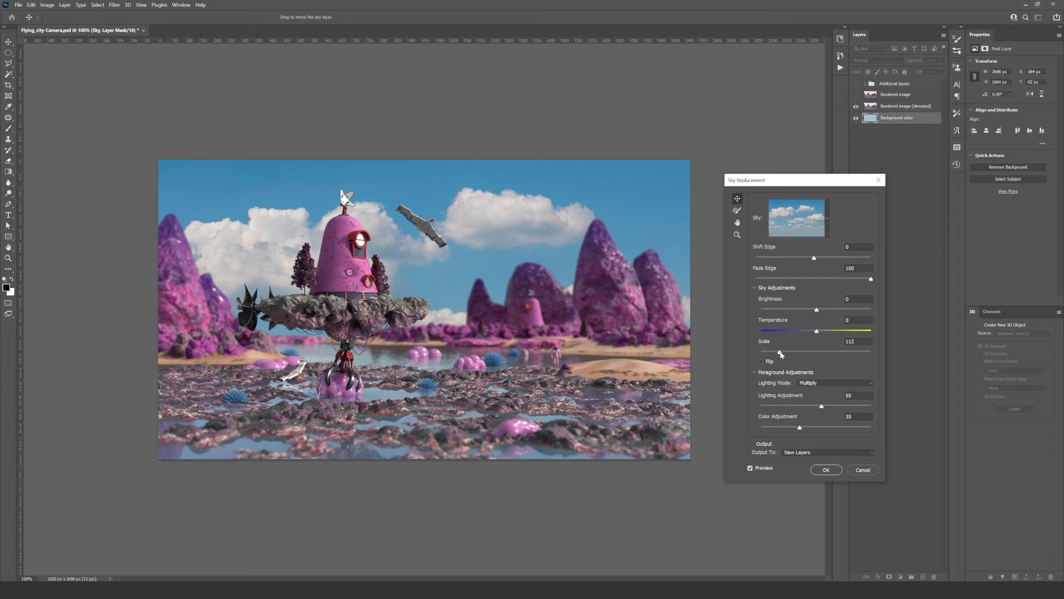
pyautogui.moveTo(781, 355); pyautogui.dragTo(780, 355)
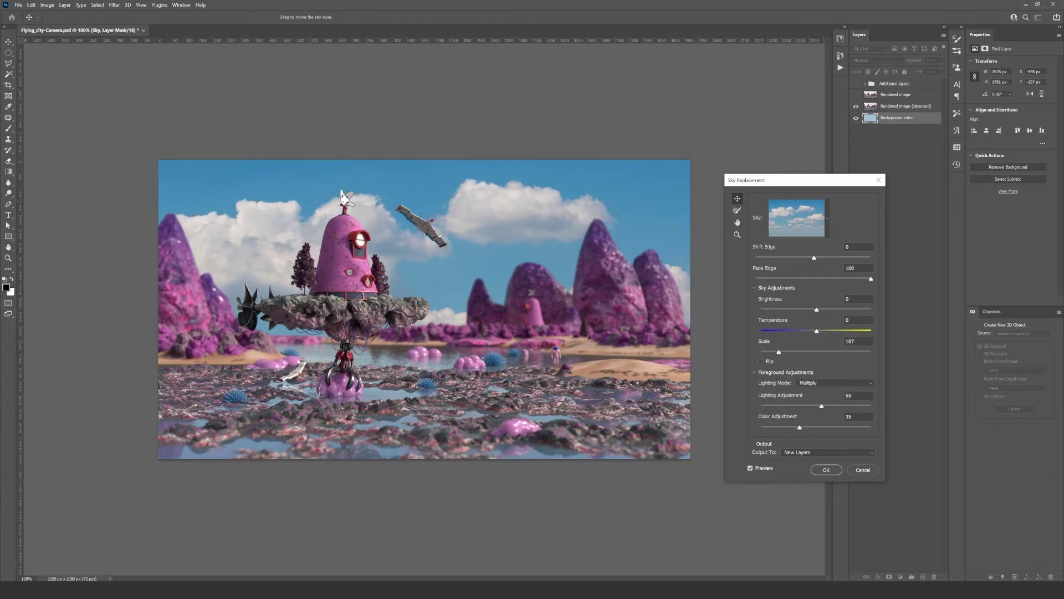
pyautogui.click(831, 471)
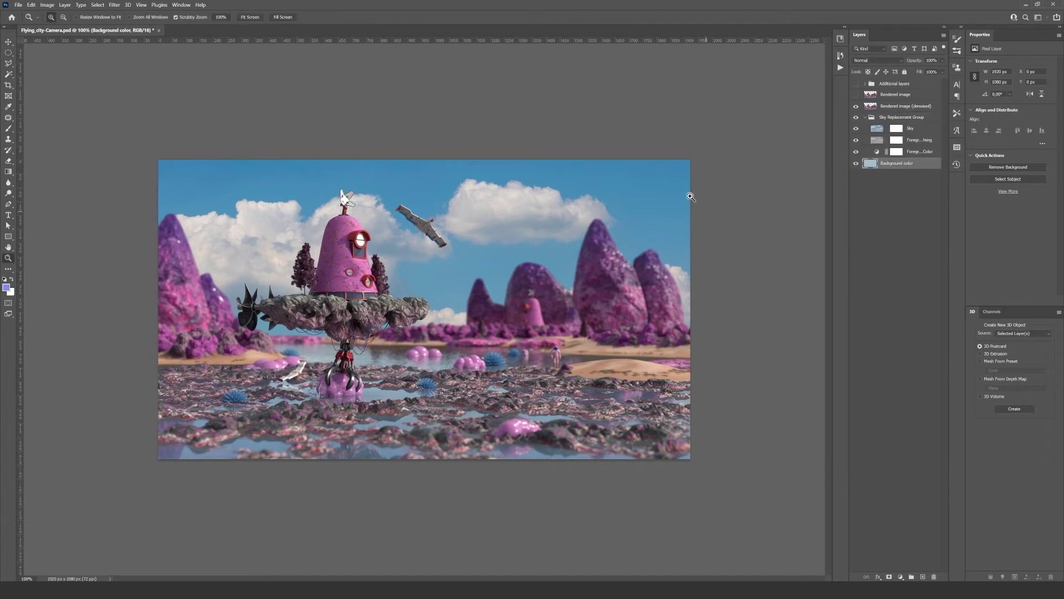
# Duplicate the Sky layer out of the Sky Replacement Group and place the copy above all other layers.
pyautogui.click(921, 130)
pyautogui.click(912, 118)
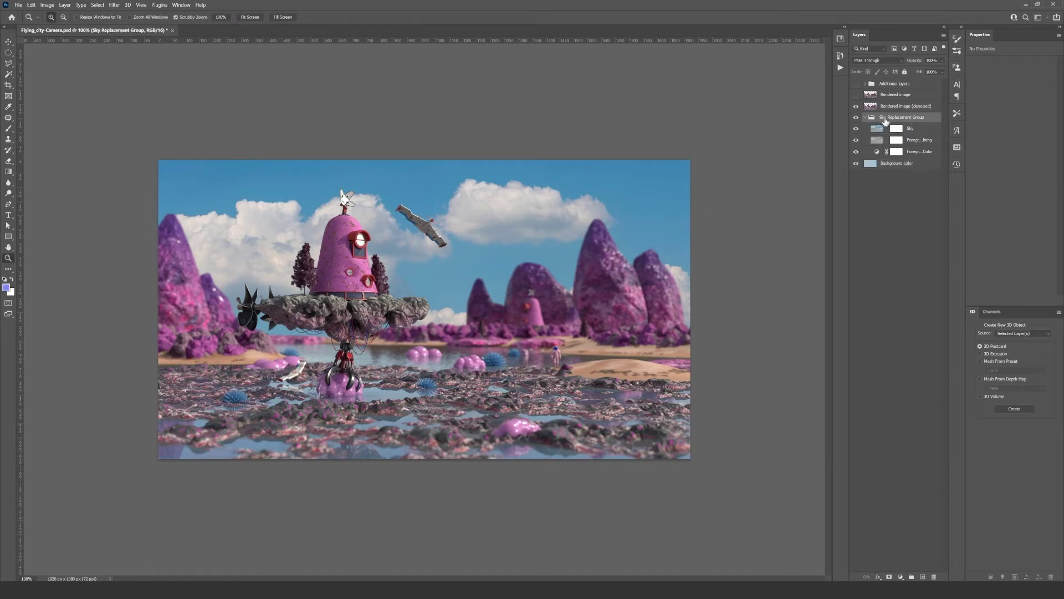
pyautogui.moveTo(912, 129); pyautogui.dragTo(906, 80)
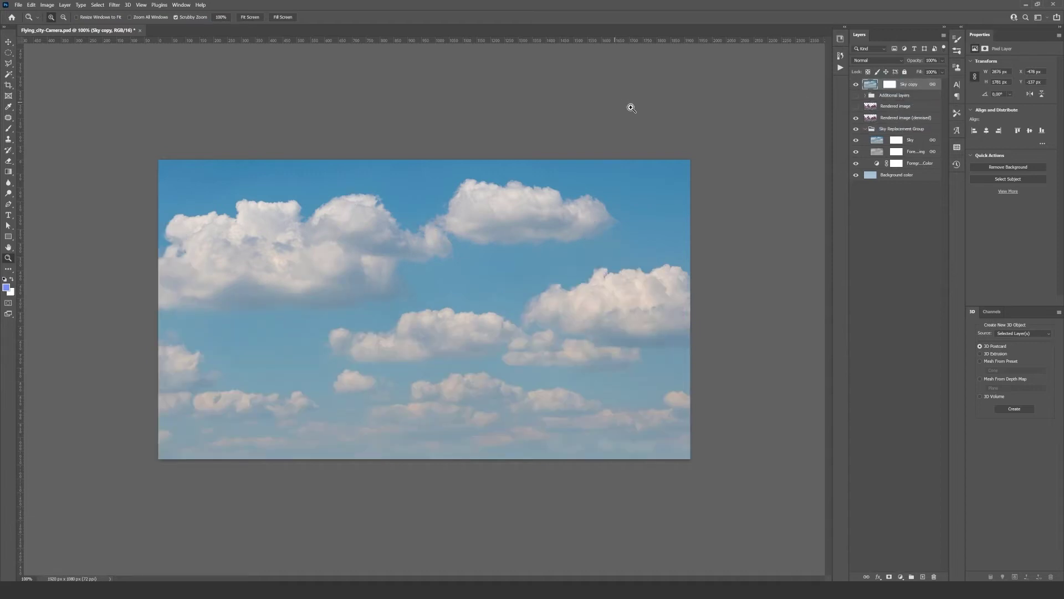
# Desaturate the Sky copy layer completely by setting its Hue/Saturation saturation to -100.
pyautogui.click(47, 4)
pyautogui.moveTo(83, 24)
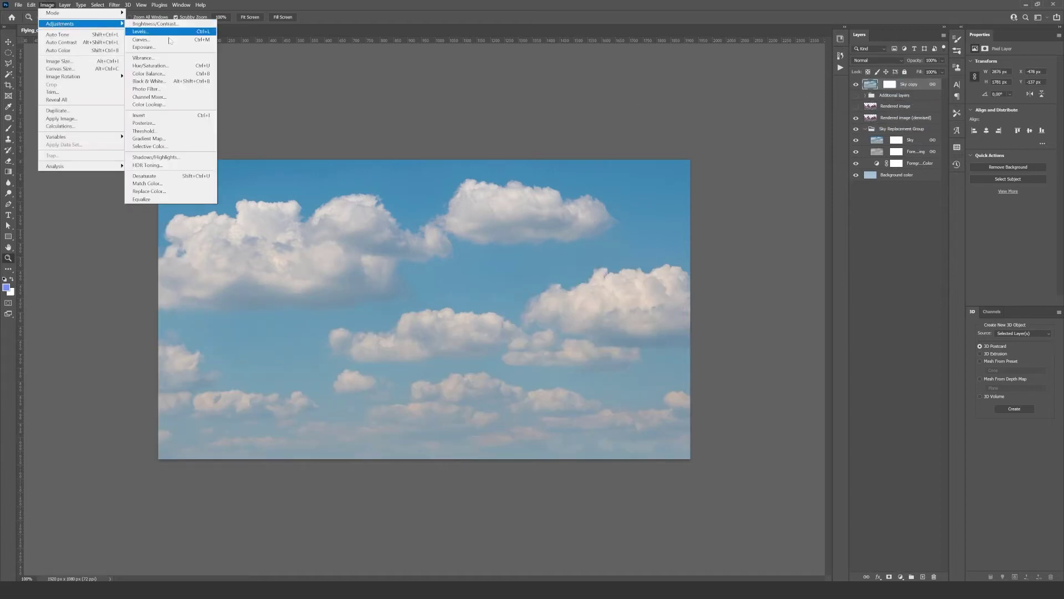
pyautogui.click(150, 65)
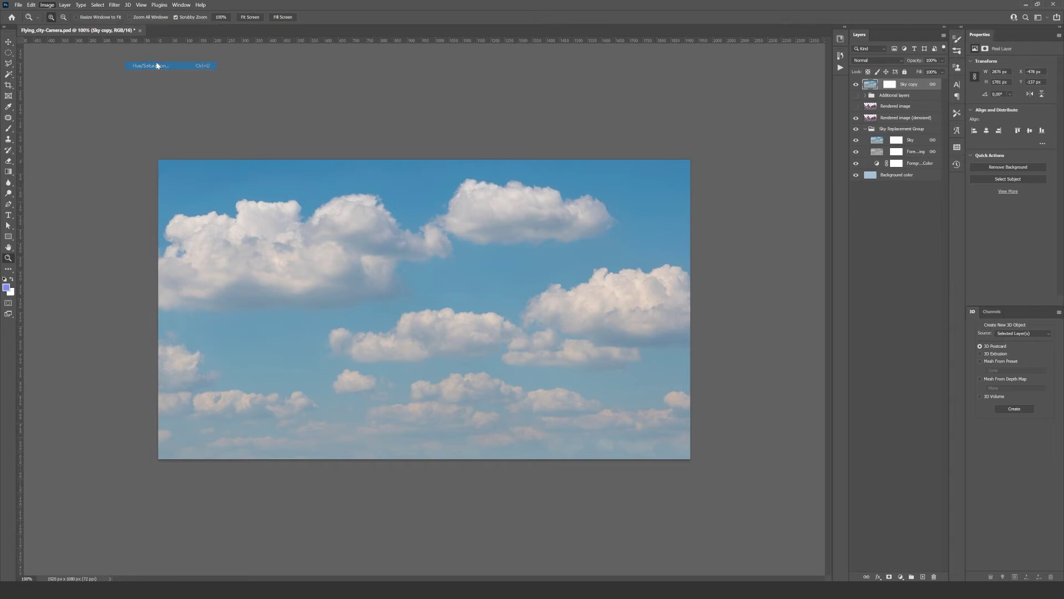
pyautogui.moveTo(721, 302); pyautogui.dragTo(663, 297)
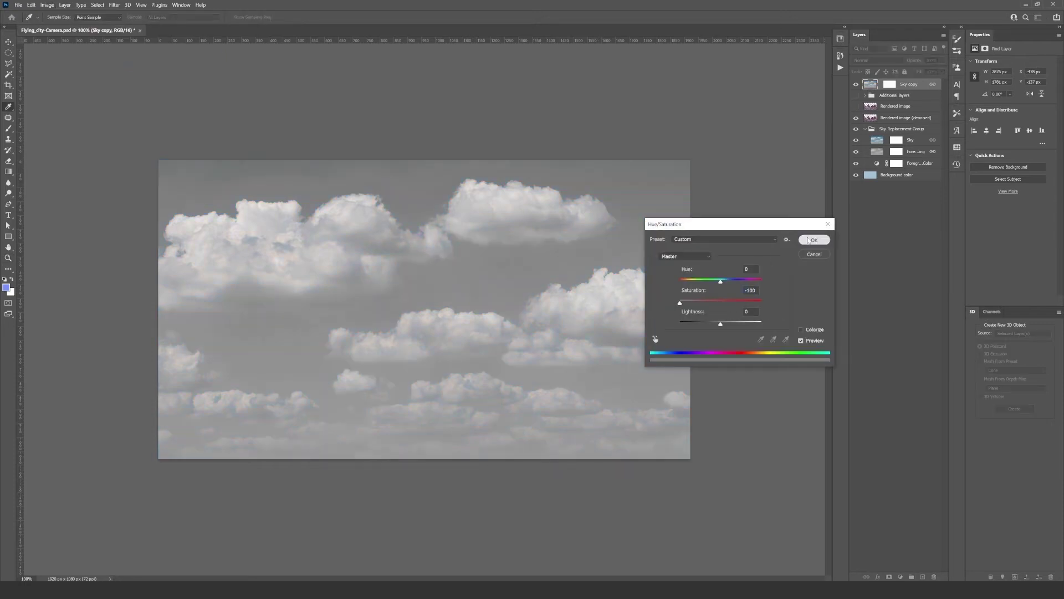
pyautogui.click(809, 240)
# Darken the Sky copy's shadows with Levels and blend the layer in Screen mode at 48% opacity.
pyautogui.hotkey('ctrl', 'l')
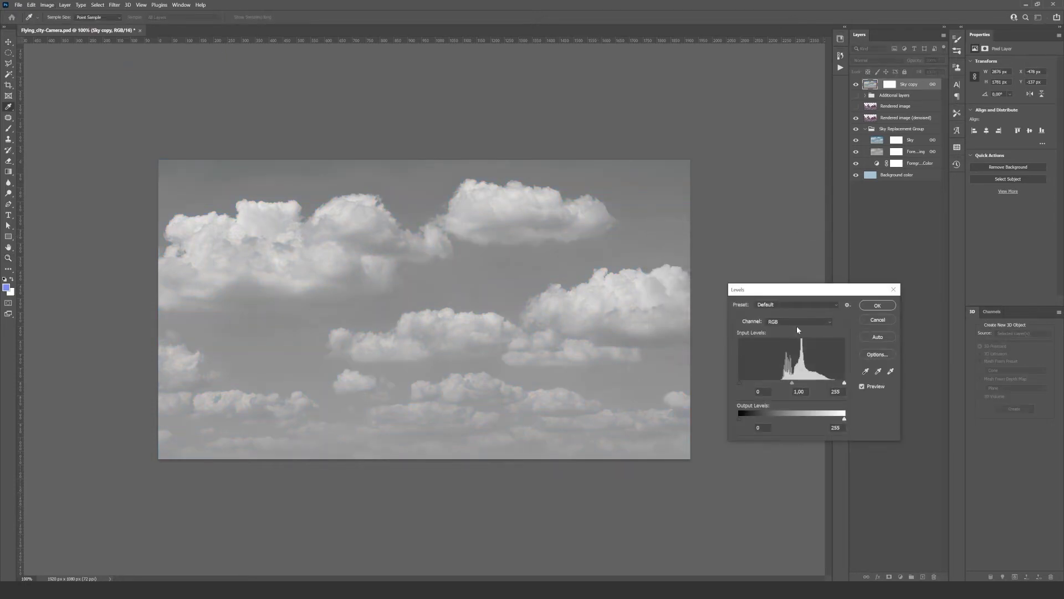
pyautogui.moveTo(739, 382); pyautogui.dragTo(786, 384)
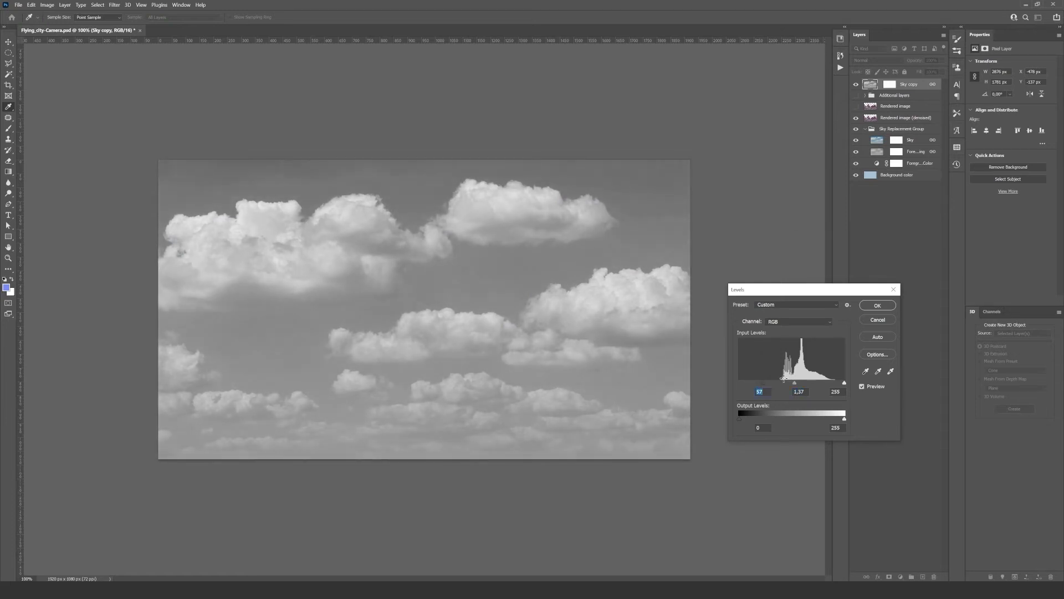
pyautogui.click(878, 305)
pyautogui.click(884, 60)
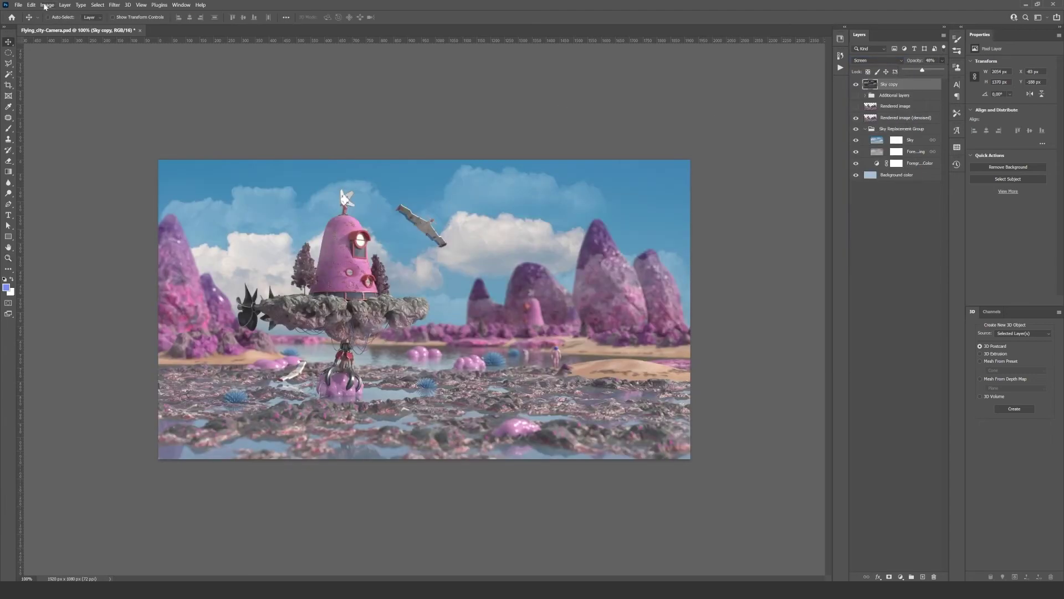
# Flip the Sky copy horizontally and move it down over the water and rocks as haze.
pyautogui.click(32, 5)
pyautogui.moveTo(77, 182)
pyautogui.click(160, 325)
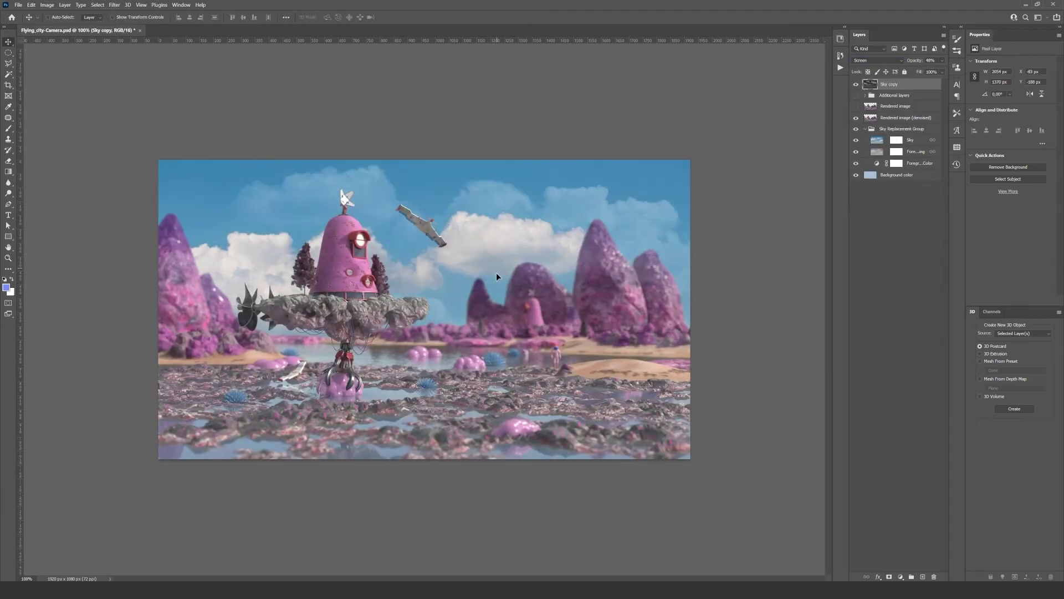
pyautogui.moveTo(497, 272); pyautogui.dragTo(494, 389)
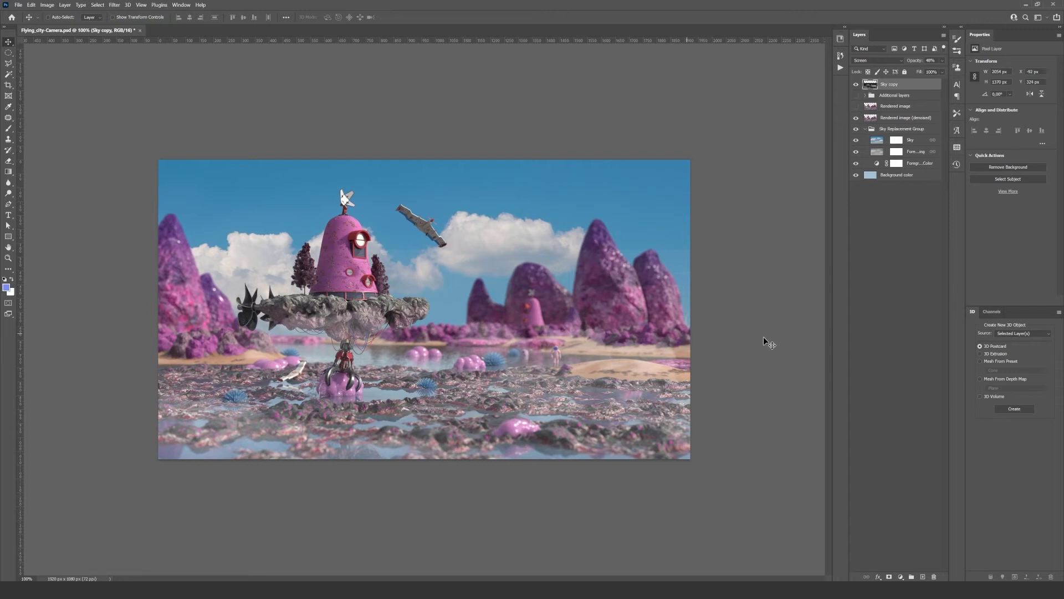
# Add a layer mask to the Sky copy and fade out the haze's upper edge with a black-to-white gradient.
pyautogui.click(889, 577)
pyautogui.press('g')
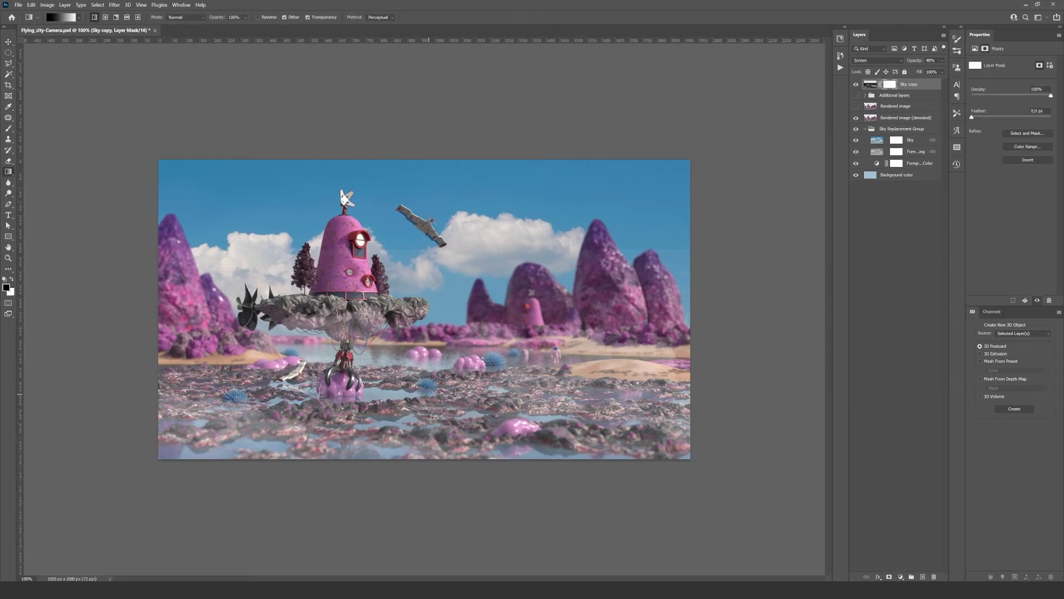
pyautogui.moveTo(427, 415); pyautogui.dragTo(423, 315)
pyautogui.moveTo(429, 389); pyautogui.dragTo(428, 389)
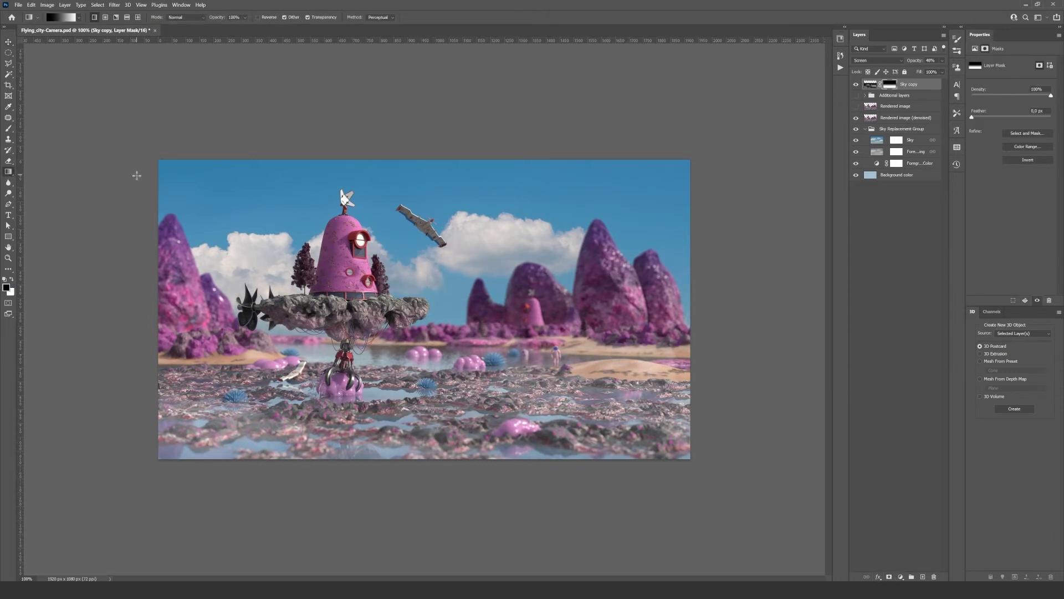
# Duplicate the masked Sky copy haze layer and shift the duplicate straight up into the upper part of the scene.
pyautogui.press('v')
pyautogui.moveTo(917, 84); pyautogui.dragTo(923, 576)
pyautogui.keyDown('shift'); pyautogui.moveTo(636, 376); pyautogui.dragTo(637, 214); pyautogui.keyUp('shift')
# Select the Sky and foreground lighting layers in the Sky Replacement Group and raise the clouds straight up behind the scene.
pyautogui.click(918, 153)
pyautogui.keyDown('shift'); pyautogui.click(916, 163); pyautogui.keyUp('shift')
pyautogui.keyDown('shift'); pyautogui.moveTo(506, 301); pyautogui.dragTo(507, 264); pyautogui.keyUp('shift')
# Turn the Sky Replacement Group into a single rasterized pixel layer.
pyautogui.click(900, 143)
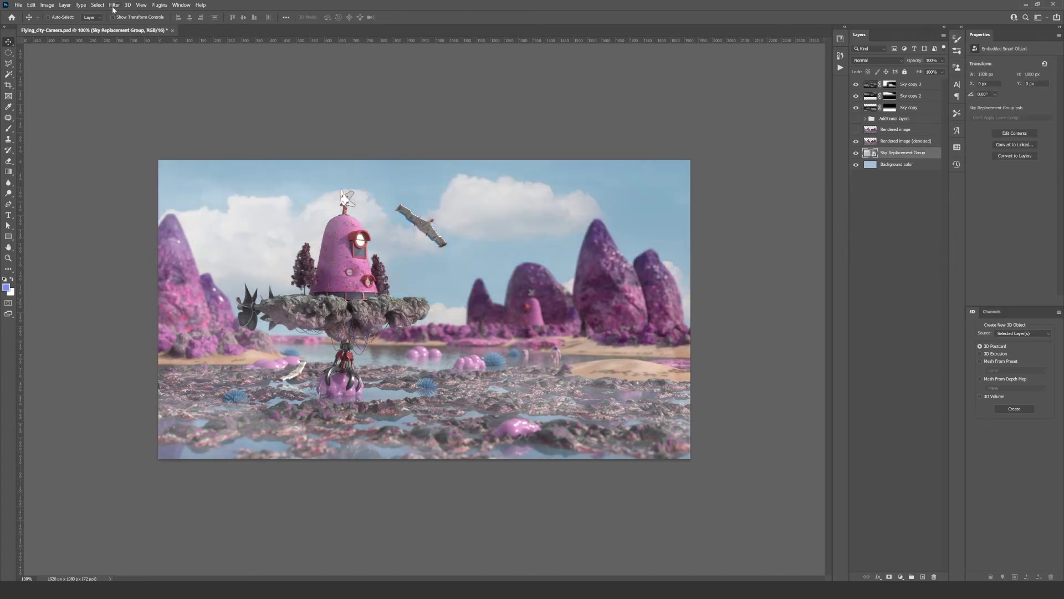
pyautogui.click(114, 5)
pyautogui.moveTo(170, 103)
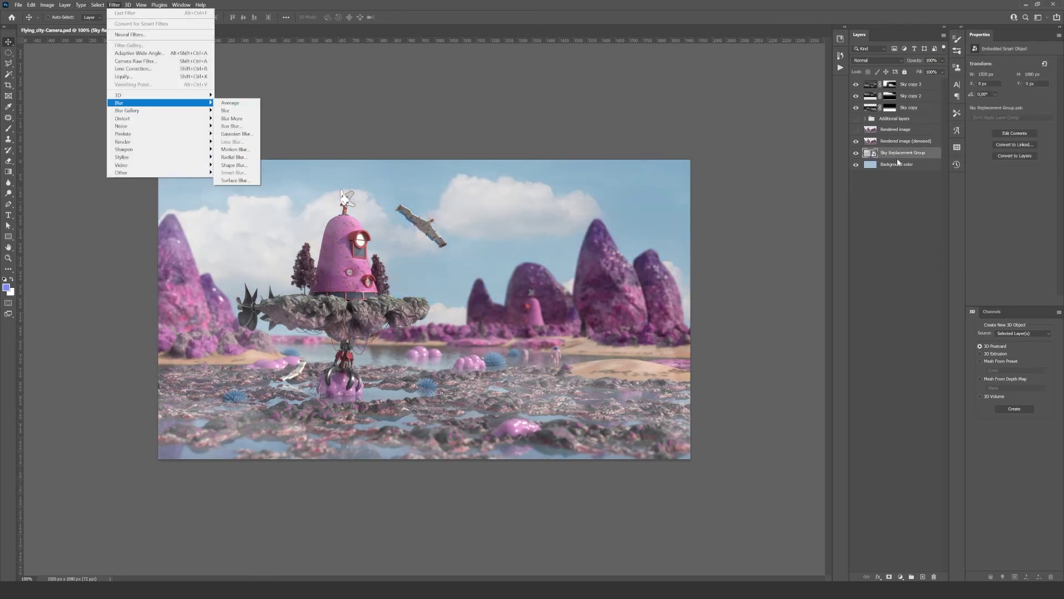
pyautogui.rightClick(897, 152)
pyautogui.click(921, 322)
# Soften the rasterized Sky Replacement Group layer with a Lens Blur of radius 5.
pyautogui.click(114, 5)
pyautogui.moveTo(166, 103)
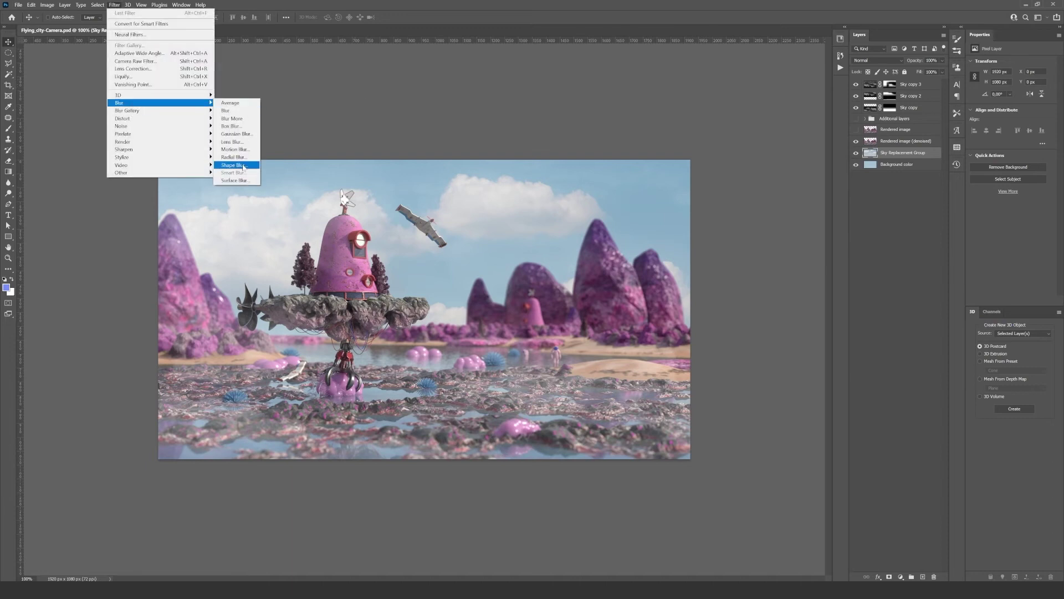
pyautogui.click(232, 142)
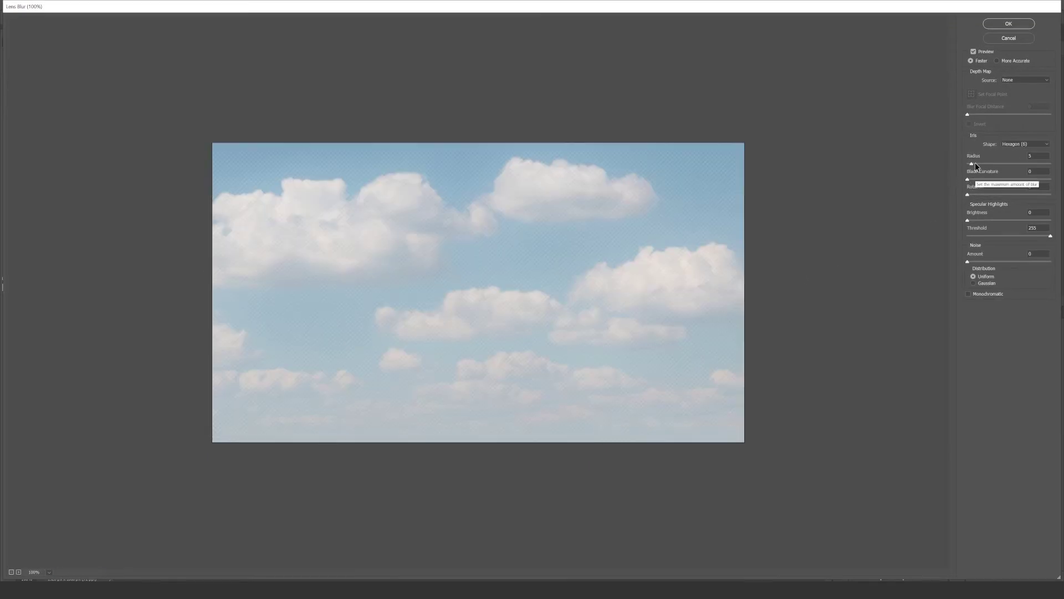
pyautogui.click(1009, 24)
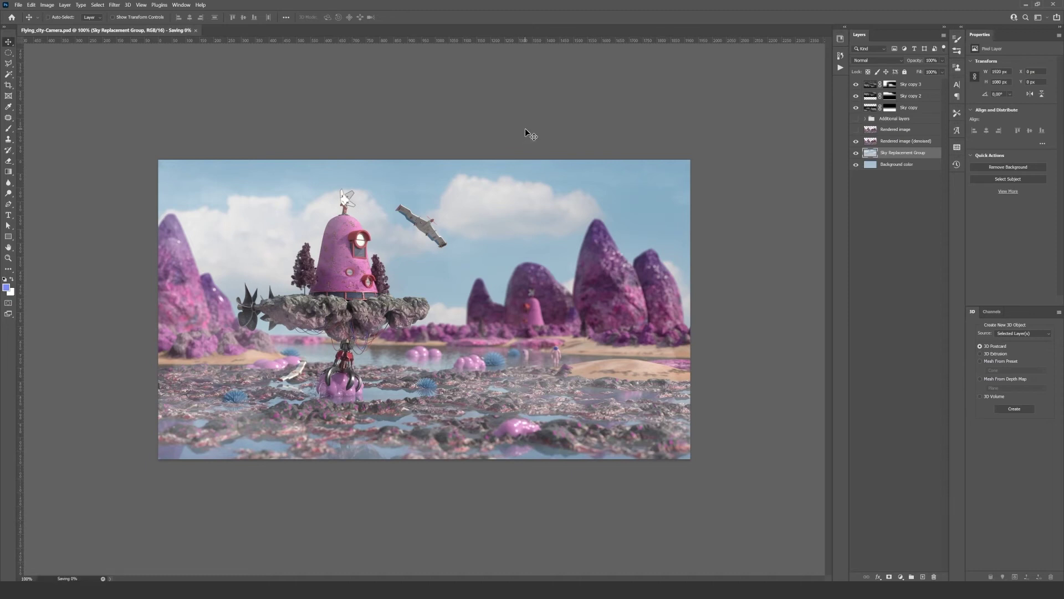
# Add a Color Lookup adjustment layer and move it to the top of the layer stack.
pyautogui.click(65, 4)
pyautogui.moveTo(89, 107)
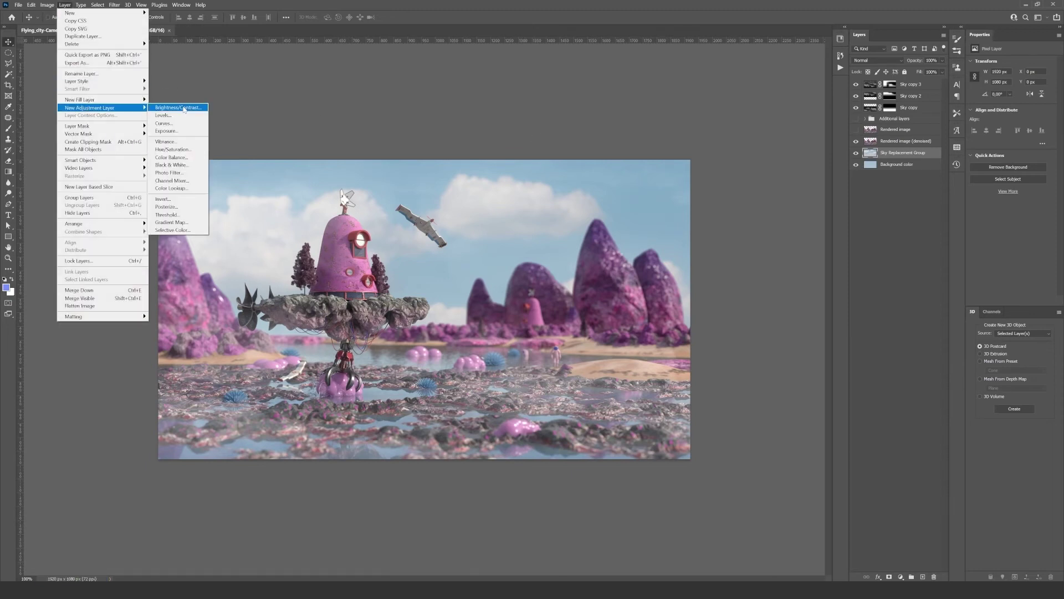
pyautogui.click(178, 190)
pyautogui.press('Return')
pyautogui.moveTo(874, 161); pyautogui.dragTo(901, 83)
# Try the GSG_LUT_Basic_CleanCoolLook.cube LUT on the Color Lookup layer and compare the image with and without it.
pyautogui.click(1028, 62)
pyautogui.click(995, 175)
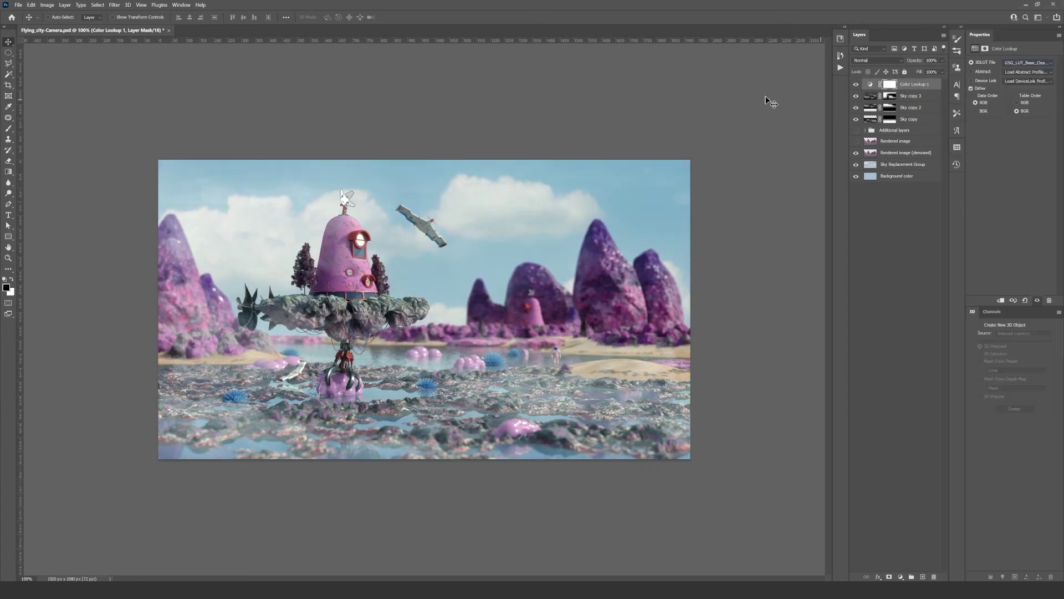
pyautogui.click(857, 85)
pyautogui.click(857, 85)
# Set the Color Lookup layer's 3D LUT to GSG_LUT_Basic_CleanLook.cube.
pyautogui.click(1020, 63)
pyautogui.scroll(3, 998, 210)
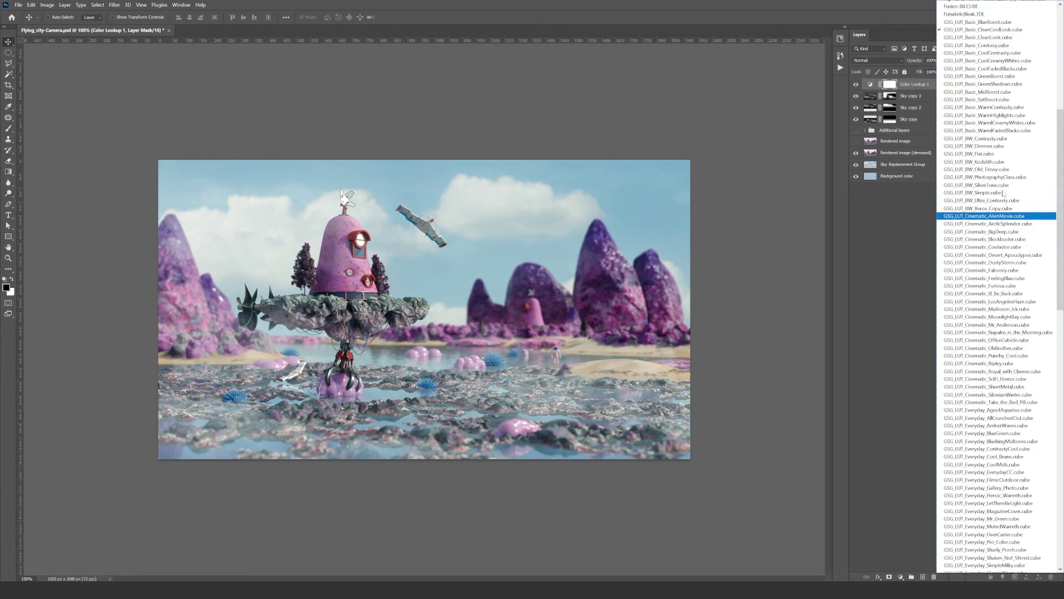
pyautogui.click(991, 82)
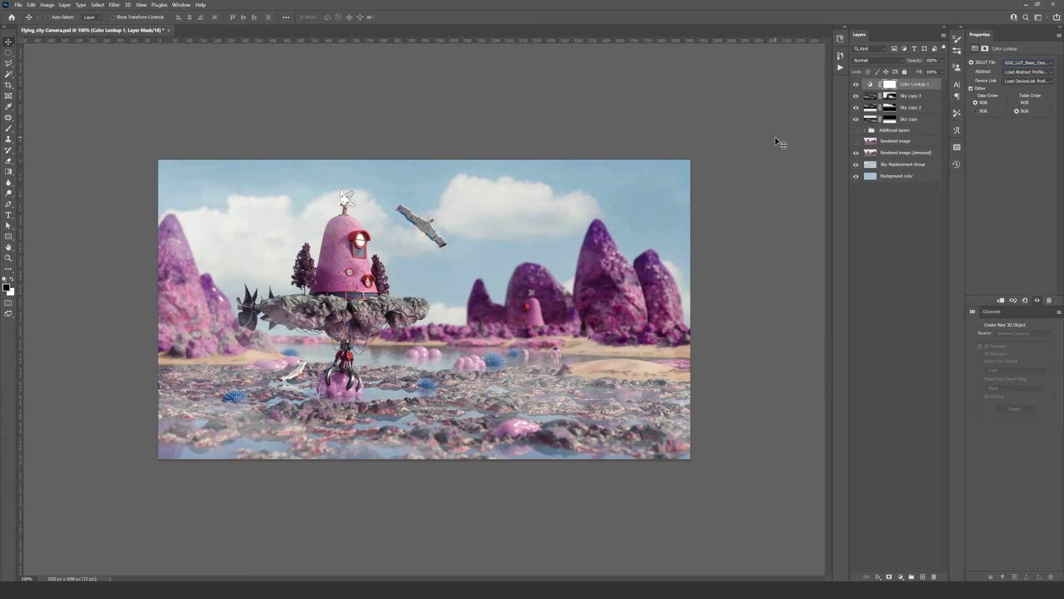
# Add an Exposure adjustment layer on top with exposure -0.10 and offset +0.0026.
pyautogui.click(901, 578)
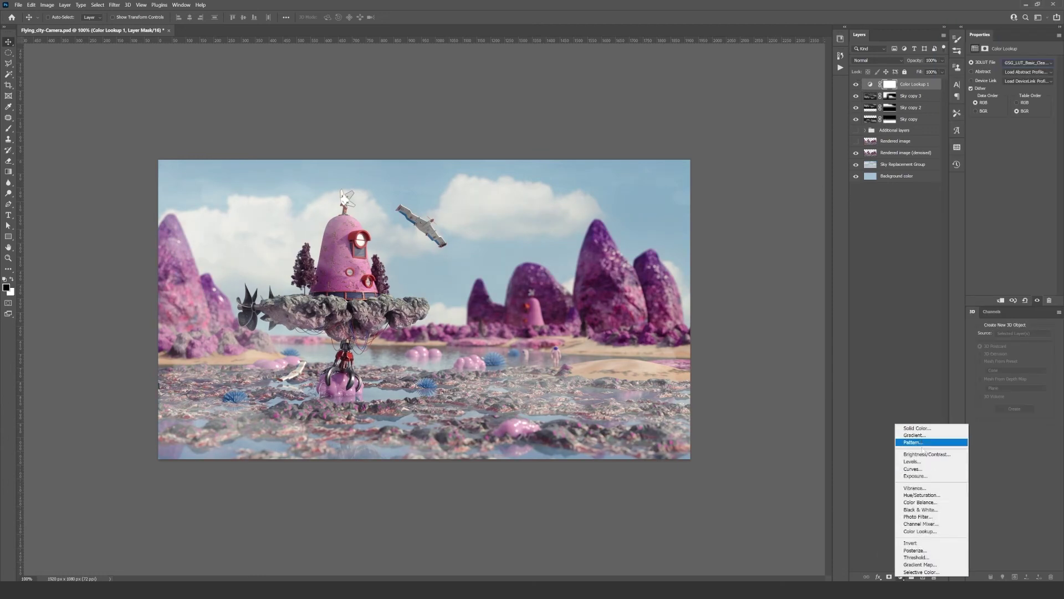
pyautogui.click(926, 478)
pyautogui.moveTo(1011, 100); pyautogui.dragTo(1012, 84)
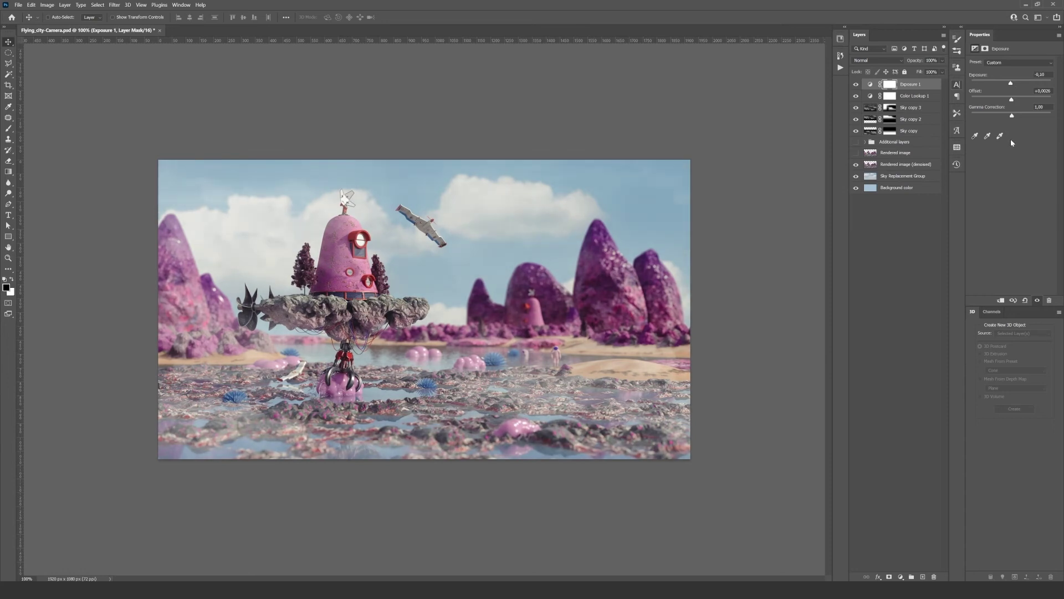